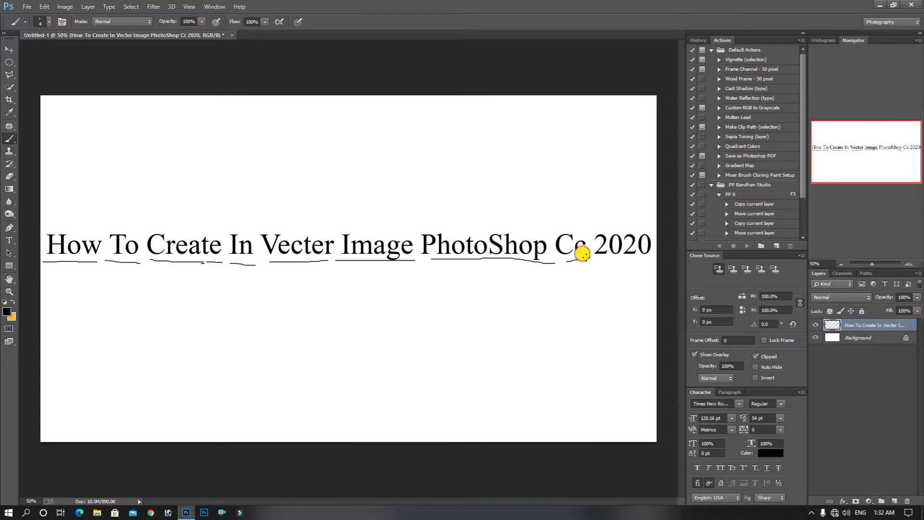
- Circle each word of the title with the Brush and draw a large loop around the whole line
mouse_move(499, 208)
mouse_down()
mouse_move(420, 208)
mouse_move(547, 260)
mouse_move(549, 231)
mouse_up()
mouse_move(355, 213)
mouse_down()
mouse_move(333, 246)
mouse_move(430, 261)
mouse_move(351, 206)
mouse_move(255, 241)
mouse_move(339, 262)
mouse_move(285, 210)
mouse_up()
mouse_move(161, 210)
mouse_down()
mouse_move(226, 248)
mouse_move(169, 204)
mouse_up()
mouse_move(82, 208)
mouse_down()
mouse_move(99, 252)
mouse_move(48, 214)
mouse_up()
mouse_move(124, 218)
mouse_down()
mouse_move(107, 258)
mouse_move(120, 212)
mouse_up()
mouse_move(239, 224)
mouse_down()
mouse_move(217, 232)
mouse_move(239, 217)
mouse_up()
mouse_move(29, 267)
mouse_down()
mouse_move(549, 280)
mouse_move(687, 273)
mouse_up()
mouse_move(35, 188)
mouse_down()
mouse_move(603, 196)
mouse_move(654, 250)
mouse_move(314, 290)
mouse_move(23, 275)
mouse_up()
drag(203, 169, 323, 172)
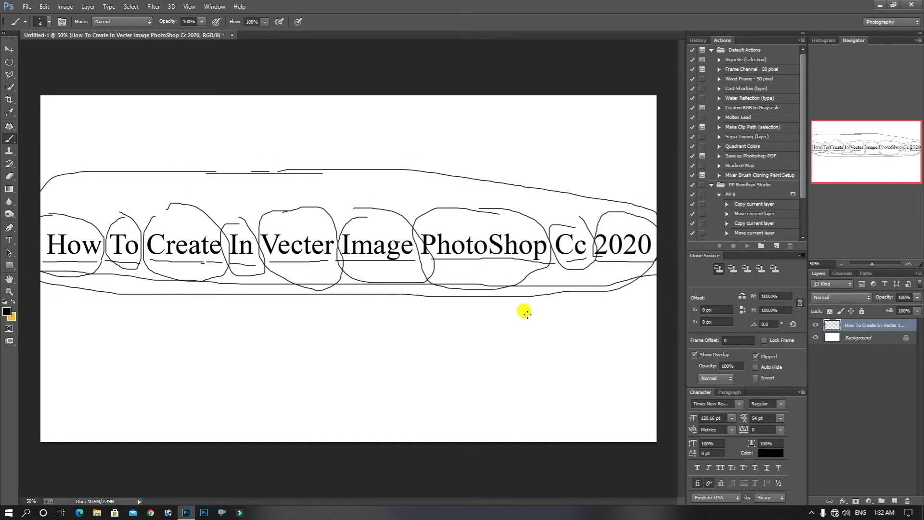
- Close the title document without saving it and activate the Move tool
click(230, 34)
click(469, 197)
click(4, 50)
- Open the portrait IMG_20200710_071248 from the Desktop folder
click(27, 6)
click(34, 26)
scroll(451, 131, down, 3)
click(243, 150)
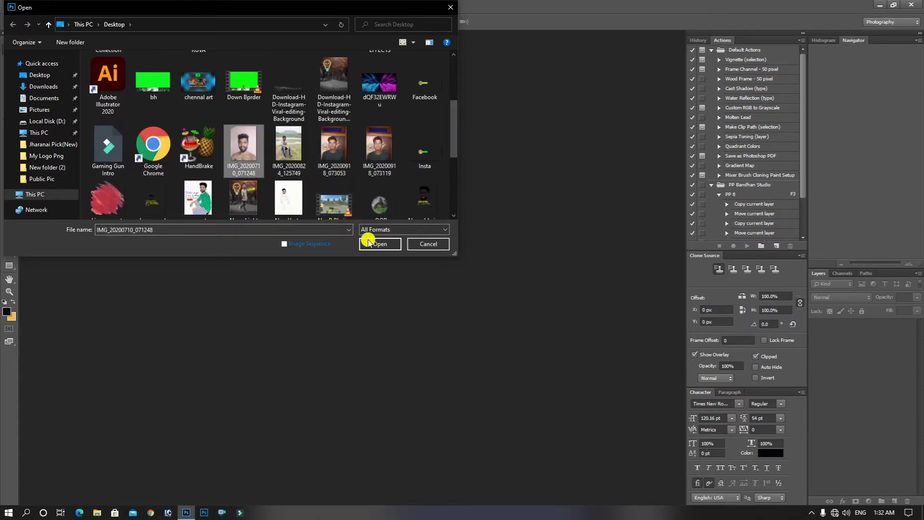
click(393, 242)
drag(191, 41, 236, 36)
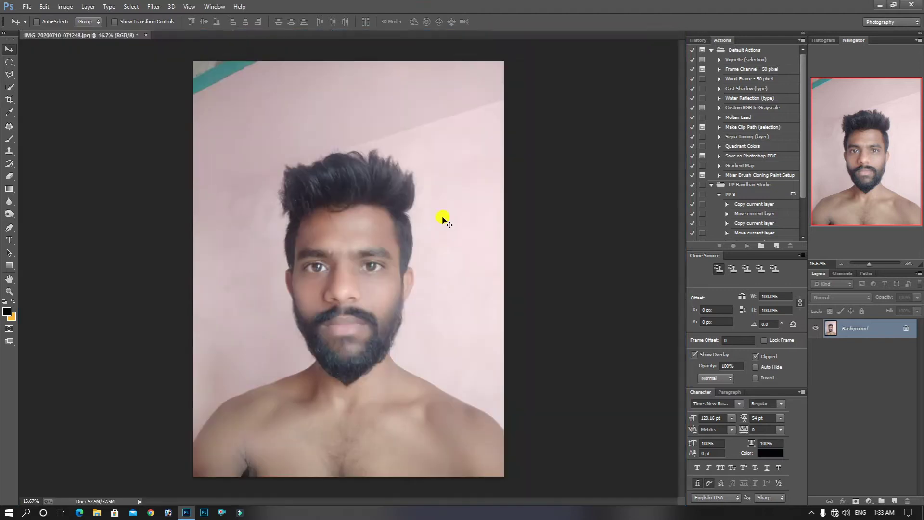
- Crop the portrait to a 4 : 5 (8 : 10) ratio
click(8, 98)
right_click(320, 138)
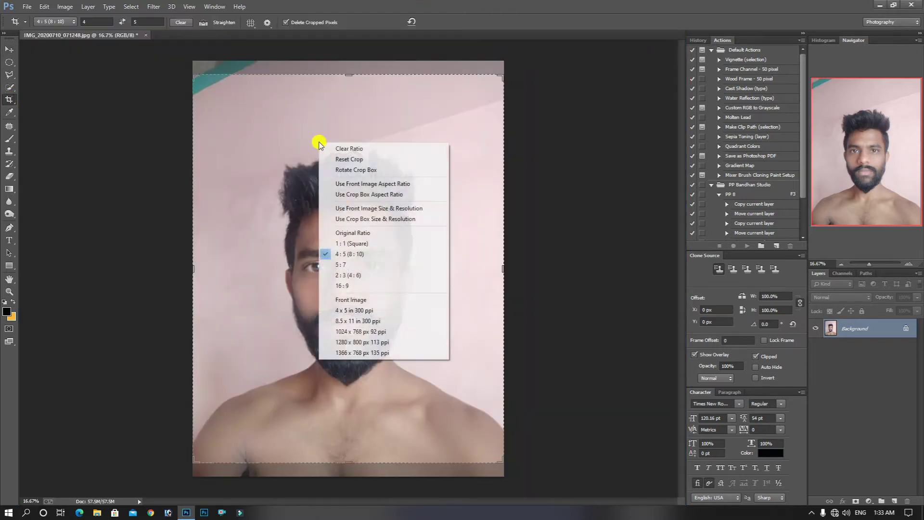
click(357, 245)
key(Return)
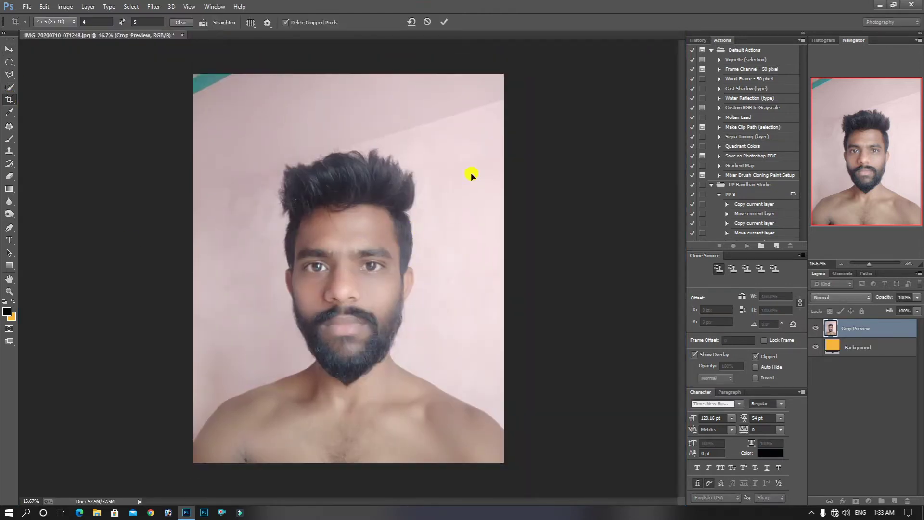
- Raise the portrait's contrast close to the maximum with Brightness/Contrast, leaving brightness at 0
click(67, 7)
mouse_move(72, 30)
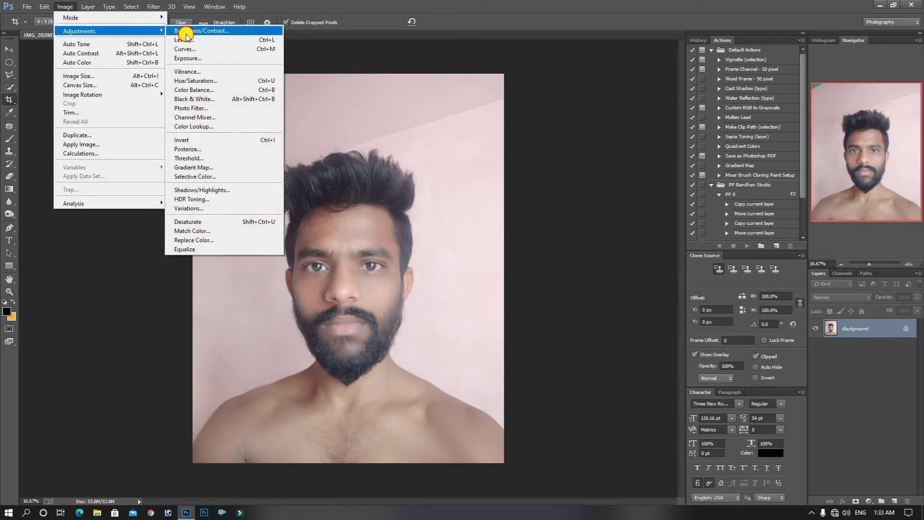
click(186, 29)
drag(442, 191, 485, 190)
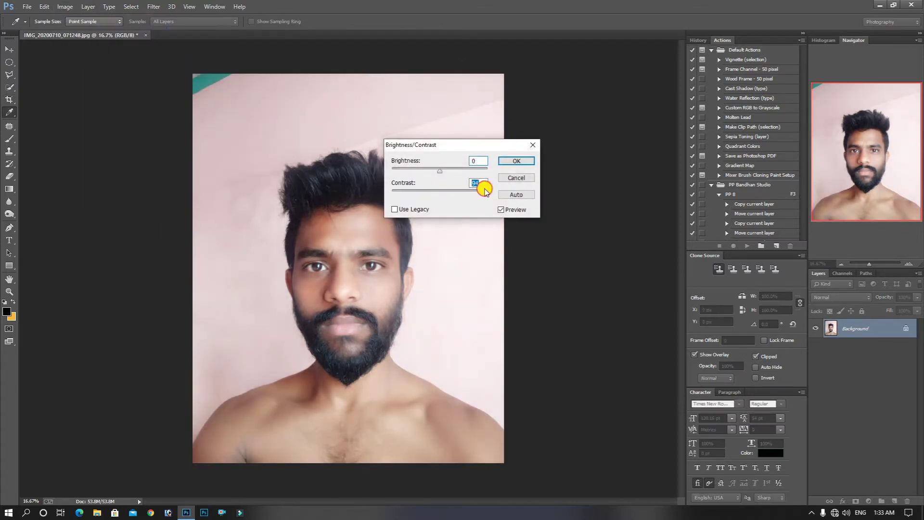
click(516, 161)
- Adjust the portrait's tones with a Curves adjustment
key(ctrl+m)
drag(544, 192, 634, 144)
click(653, 108)
- Retouch a small area at the left edge of the hair and clear the selection
click(10, 126)
drag(294, 198, 296, 185)
key(ctrl+d)
- Activate the Pen tool and add a new layer named Hair above the photo
key(ctrl+plus)
key(p)
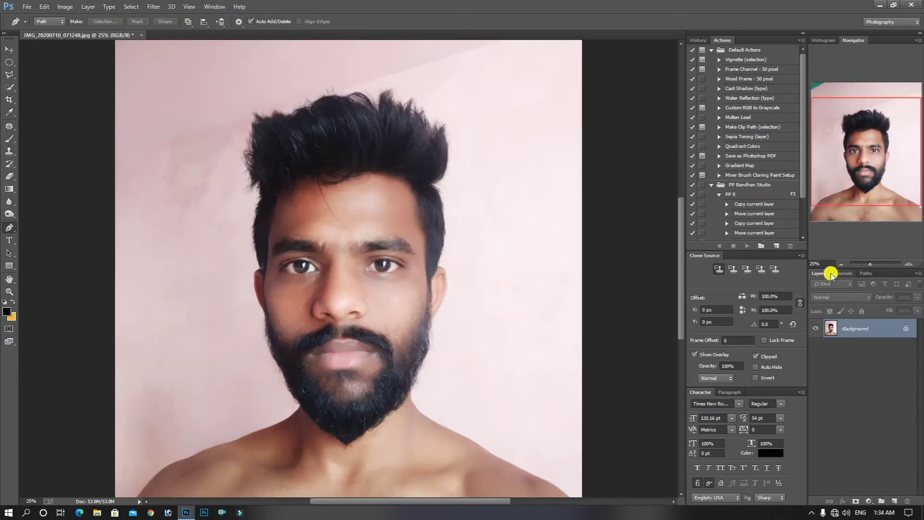
click(894, 501)
double_click(850, 329)
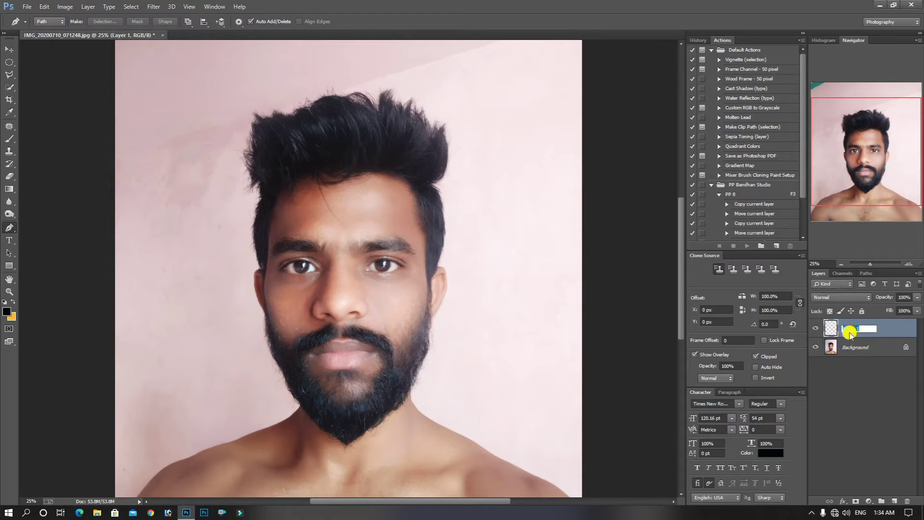
text(Hair)
key(Return)
- Start a Pen path along the inner hairline of the image's left temple, running down to the ear
scroll(274, 326, up, 2)
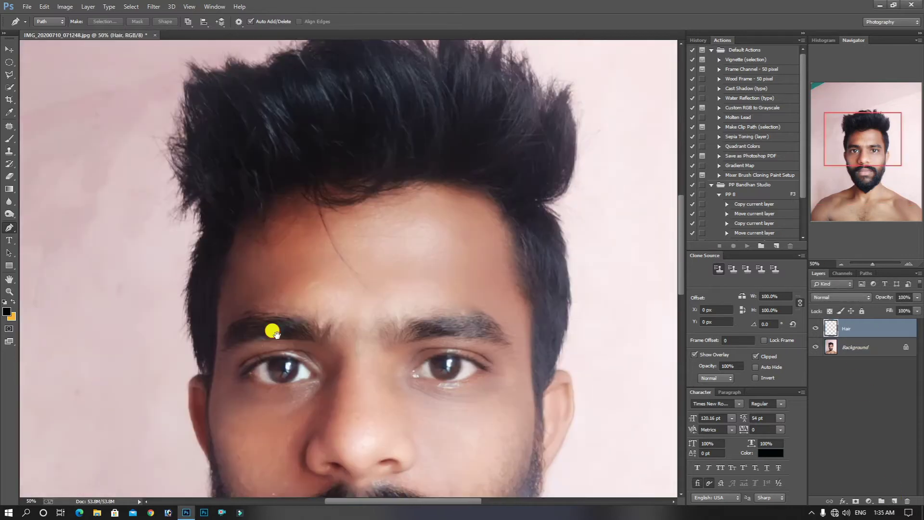
scroll(248, 237, up, 1)
click(228, 179)
click(221, 205)
click(213, 229)
click(206, 269)
click(204, 292)
click(203, 327)
click(199, 364)
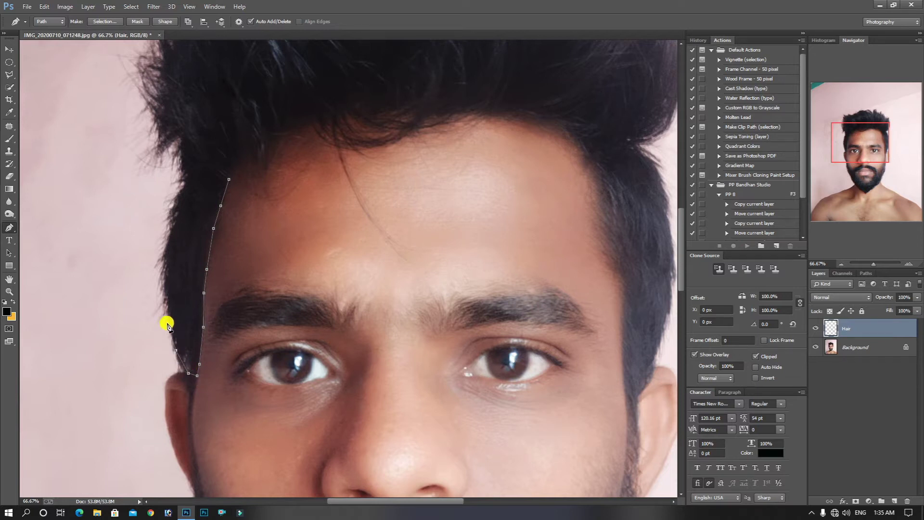
- Continue the hair path from the ear up the outer edge of the hair on the image's left side
drag(185, 189, 192, 284)
alt+click(184, 188)
click(187, 289)
click(186, 260)
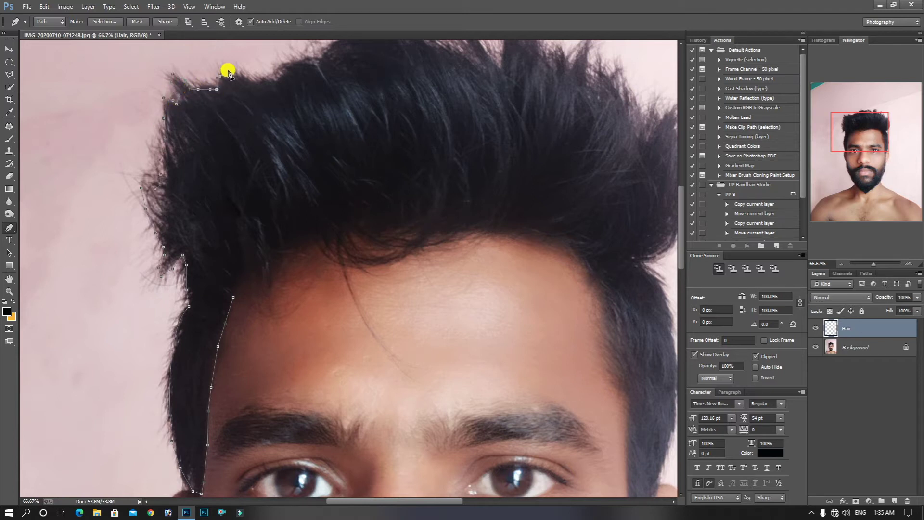
- Extend the hair path along the spiky tufts at the upper-left edge of the hair
click(255, 84)
click(260, 85)
click(271, 84)
click(277, 83)
click(282, 71)
click(286, 68)
click(292, 66)
drag(314, 146, 313, 229)
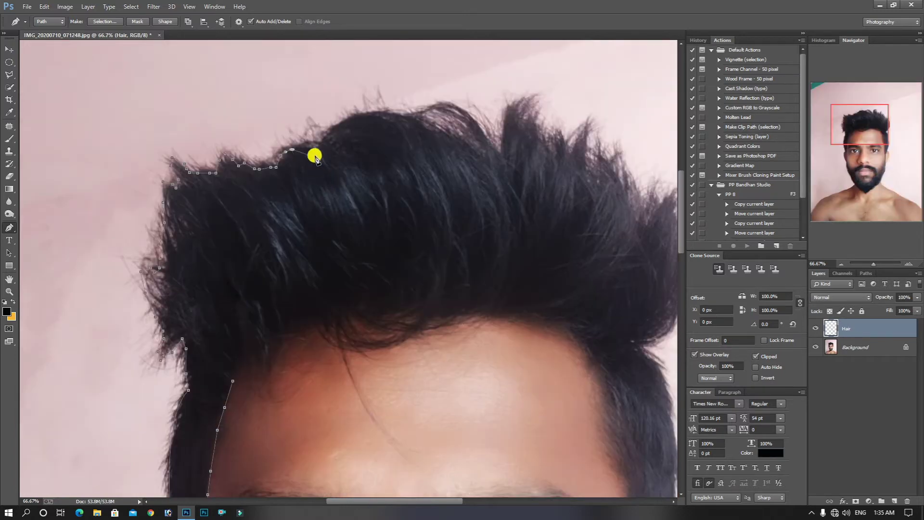
- Extend the hair path over the crown, into the notch and up the tall tuft beside it
click(324, 137)
click(342, 124)
click(363, 116)
click(389, 116)
click(414, 112)
click(446, 105)
click(463, 108)
click(499, 153)
click(504, 140)
click(504, 127)
click(509, 109)
click(516, 103)
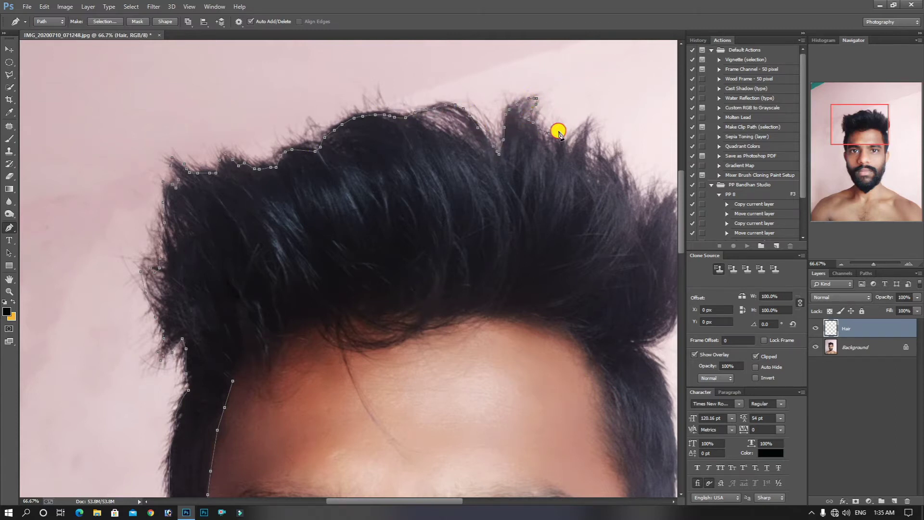
- Trace the hair path around the right-hand tufts and down the outer edge of the hair to the ear
drag(630, 207, 477, 207)
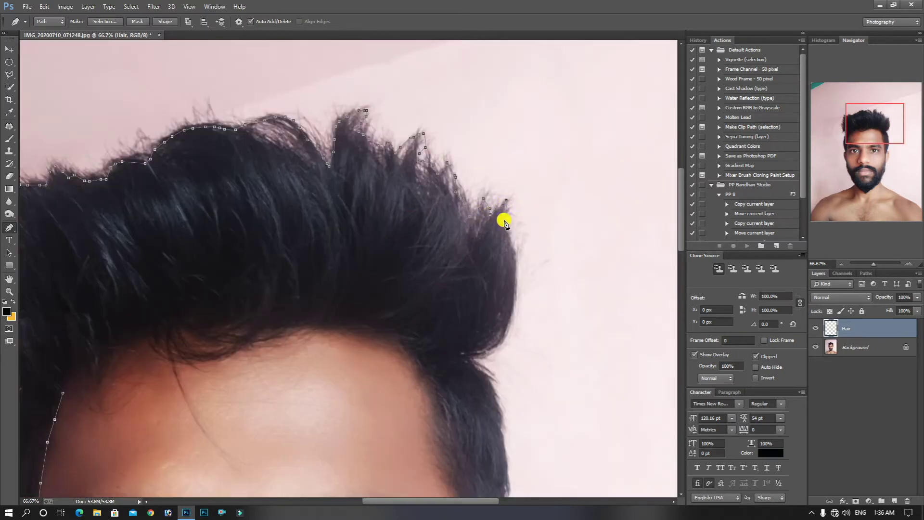
key(ctrl+z)
drag(468, 356, 404, 374)
alt+click(468, 356)
click(477, 368)
click(491, 383)
drag(486, 368, 477, 286)
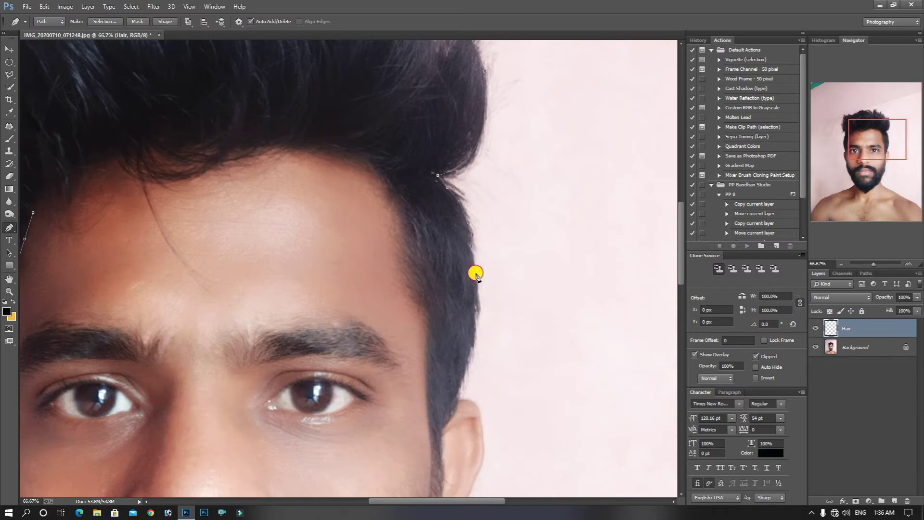
drag(465, 381, 521, 248)
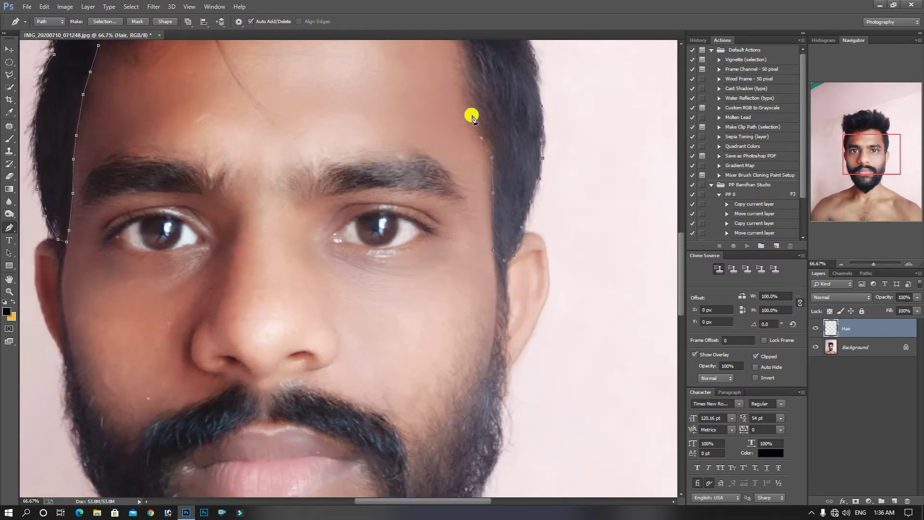
- Trace the hair path across the forehead hairline from right to left and close it at the starting temple
drag(471, 116, 466, 247)
click(444, 198)
click(397, 179)
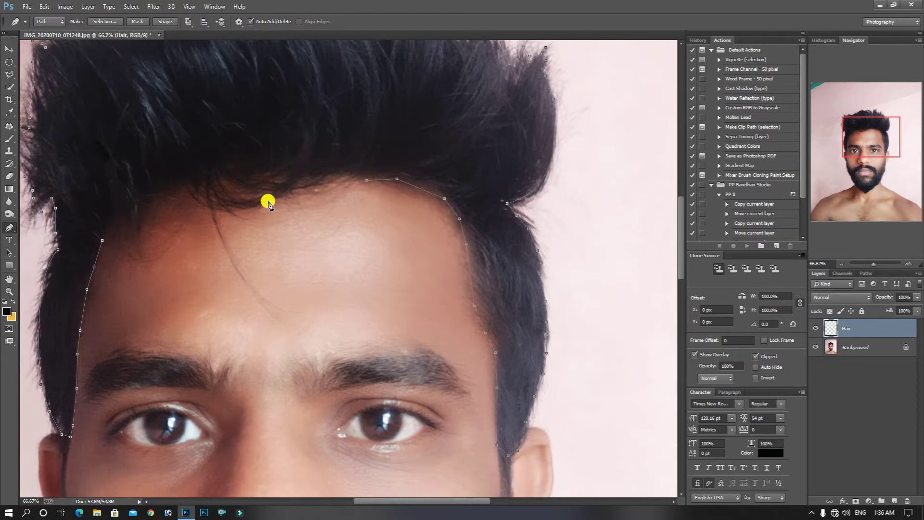
click(212, 211)
click(199, 201)
click(182, 192)
click(163, 196)
click(152, 211)
click(146, 228)
click(138, 232)
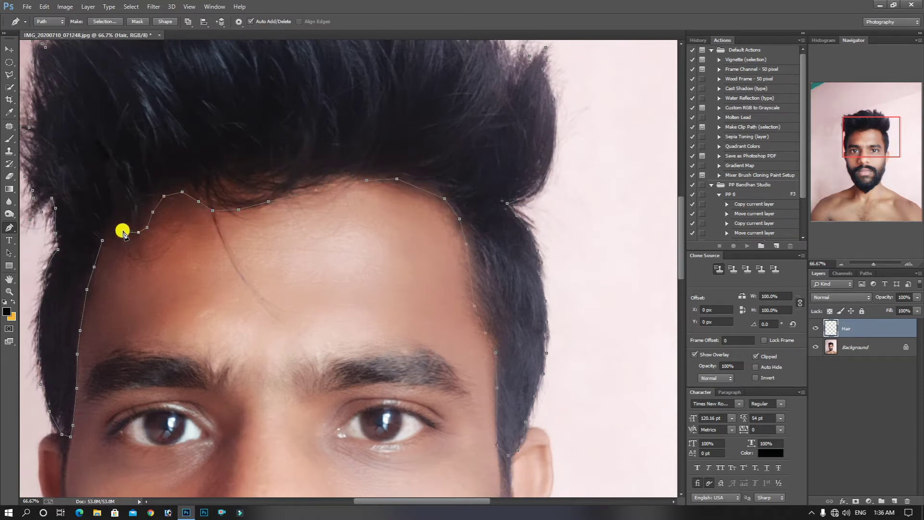
- Fill the closed hair path on the Hair layer with the near-black color #010000
right_click(122, 183)
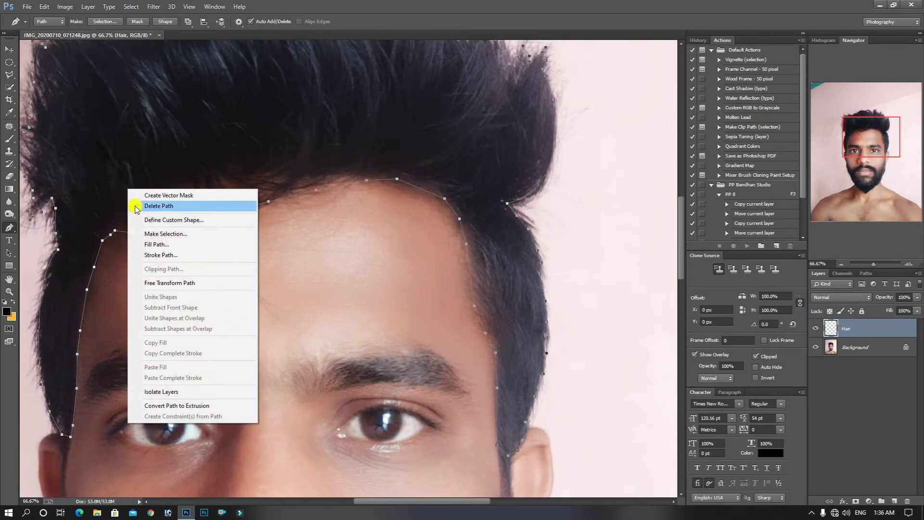
click(154, 242)
click(458, 144)
click(449, 174)
click(596, 269)
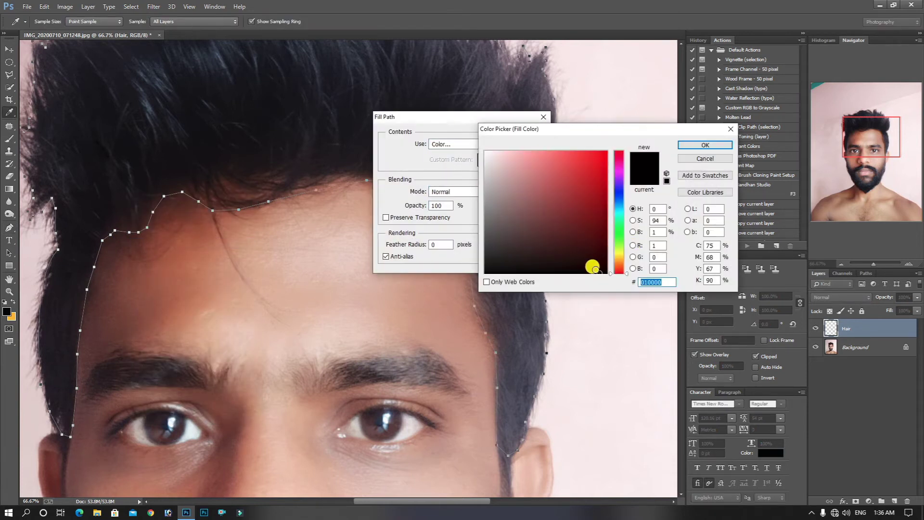
click(705, 145)
click(527, 136)
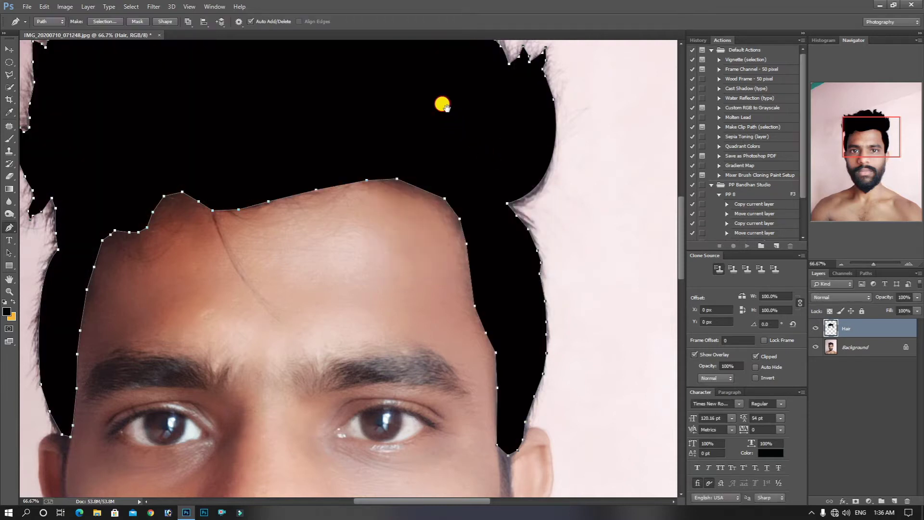
- Add a new layer and stroke the hair path on it with the Brush, without simulated pressure
drag(442, 104, 465, 133)
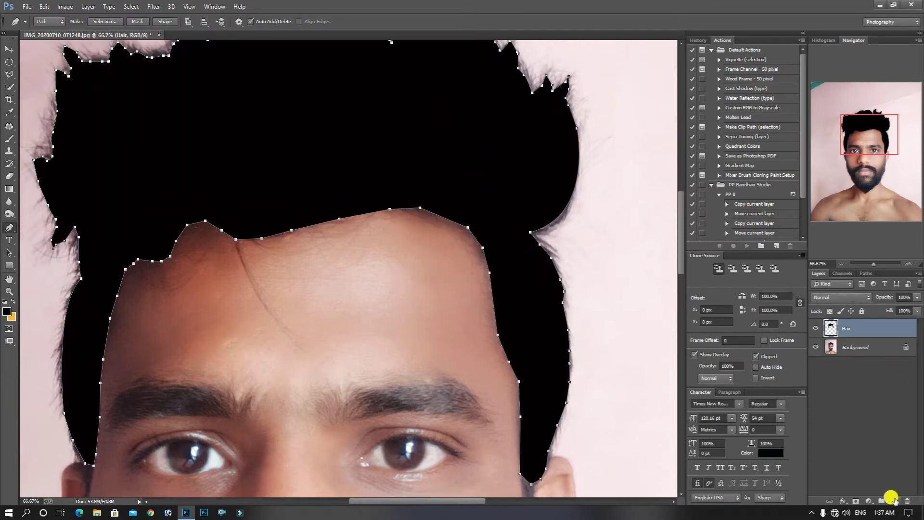
click(894, 500)
right_click(470, 207)
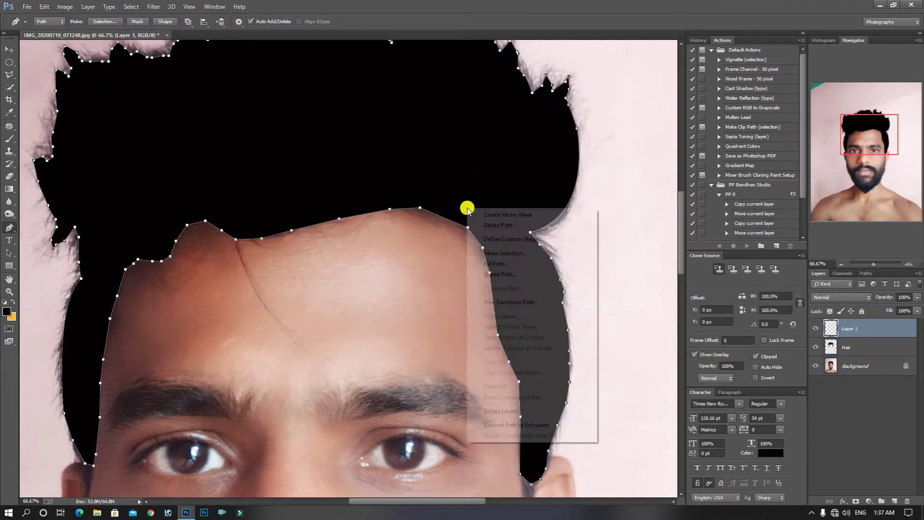
click(494, 279)
click(410, 175)
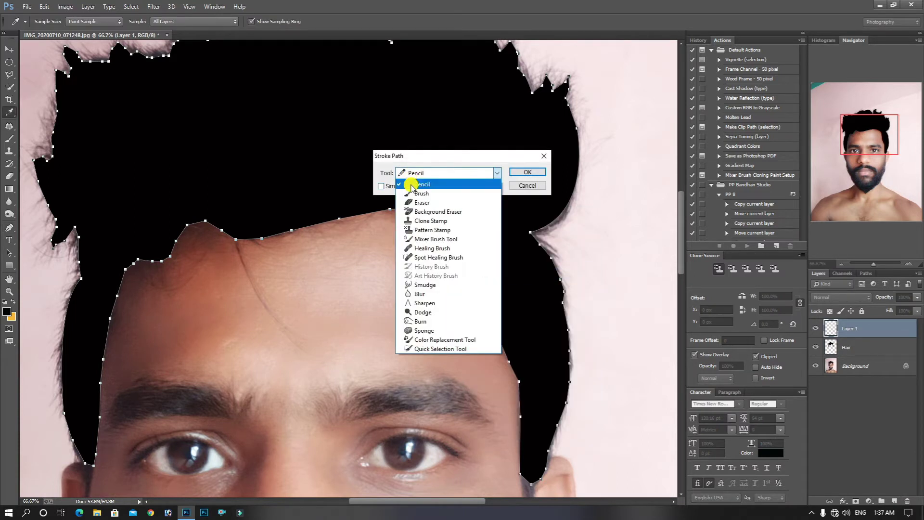
click(422, 193)
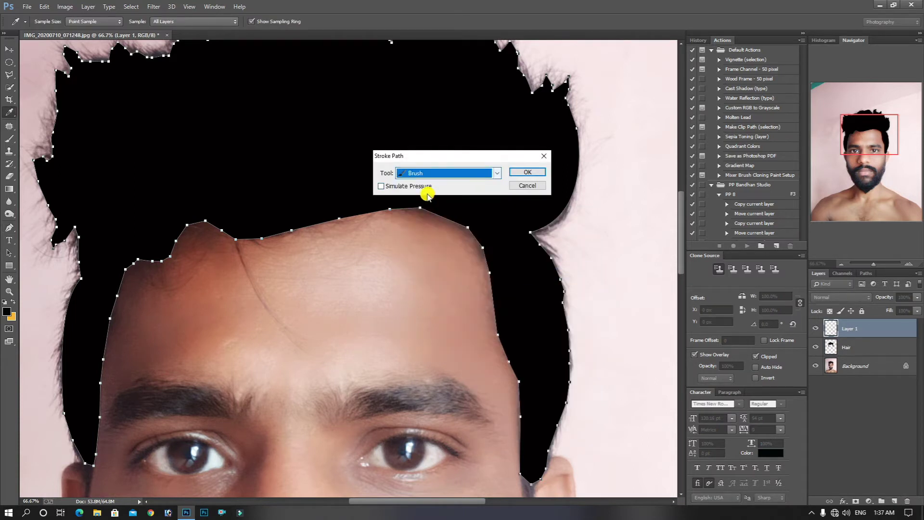
click(528, 172)
- Hide the Hair layer and delete the finished hair path
click(815, 346)
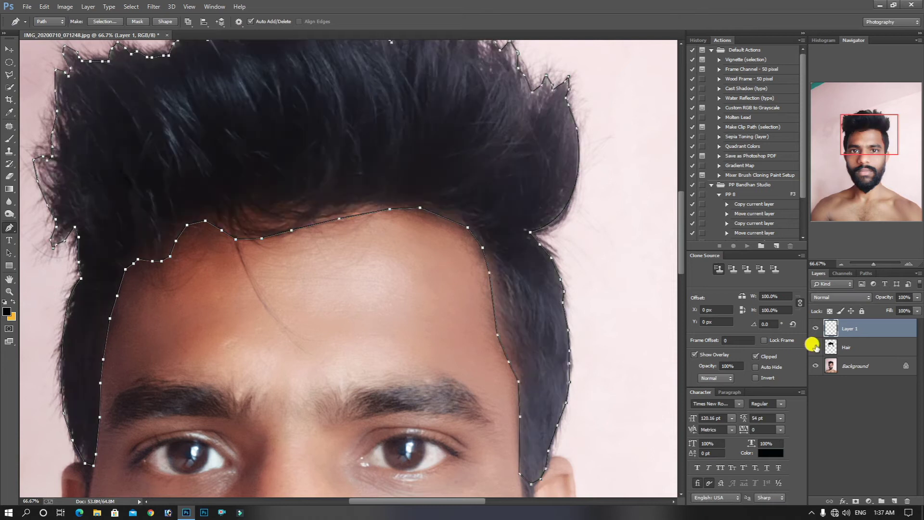
right_click(426, 248)
click(441, 266)
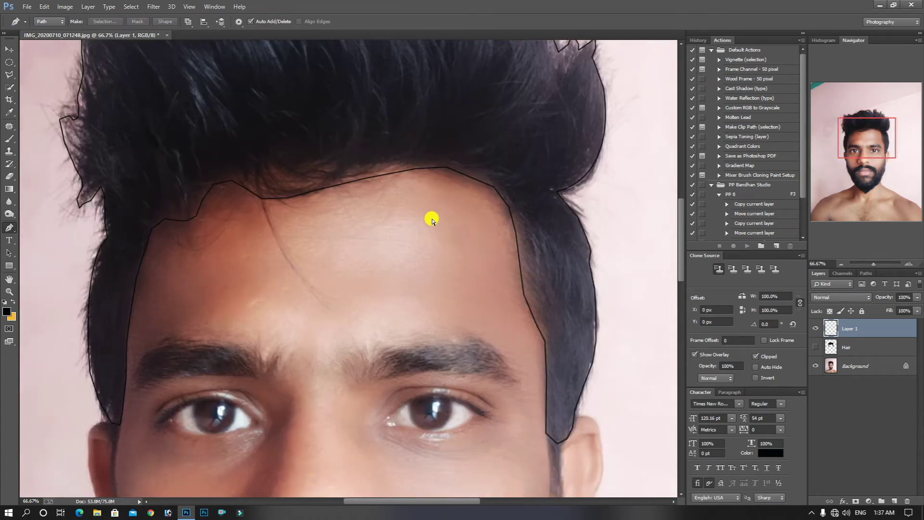
- Compare the portrait with the black Hair fill shown and hidden, leaving the Hair layer hidden
scroll(510, 268, down, 2)
scroll(336, 291, down, 1)
scroll(353, 275, up, 2)
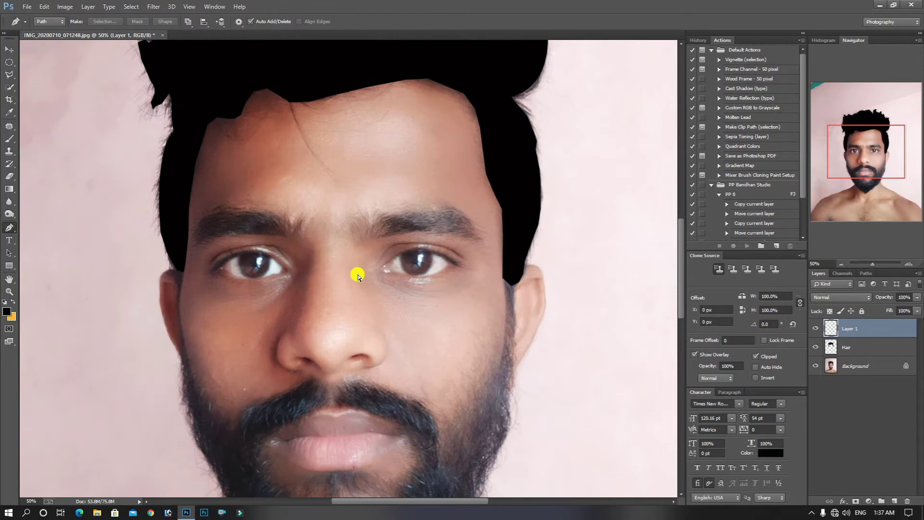
scroll(353, 274, down, 2)
scroll(359, 268, up, 2)
click(815, 347)
scroll(413, 291, down, 1)
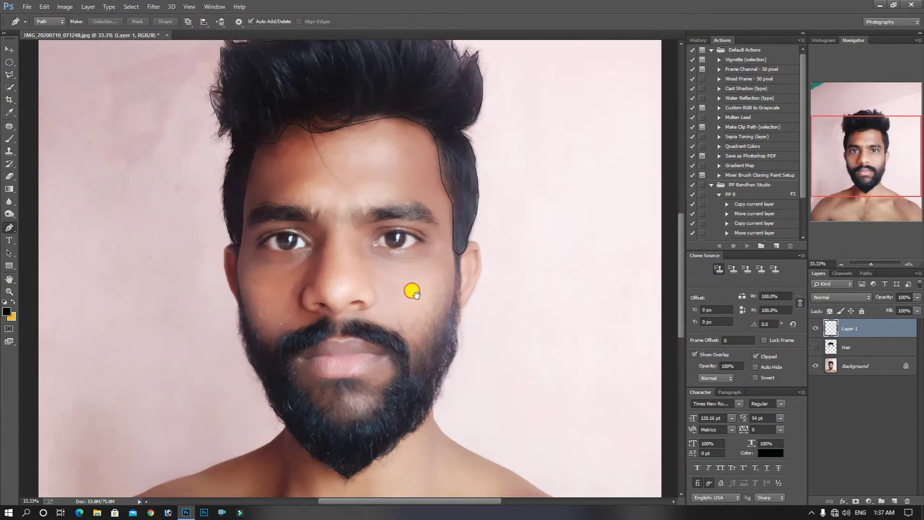
- Add a new layer named "I bro" above the hair outline layer
click(894, 501)
double_click(870, 334)
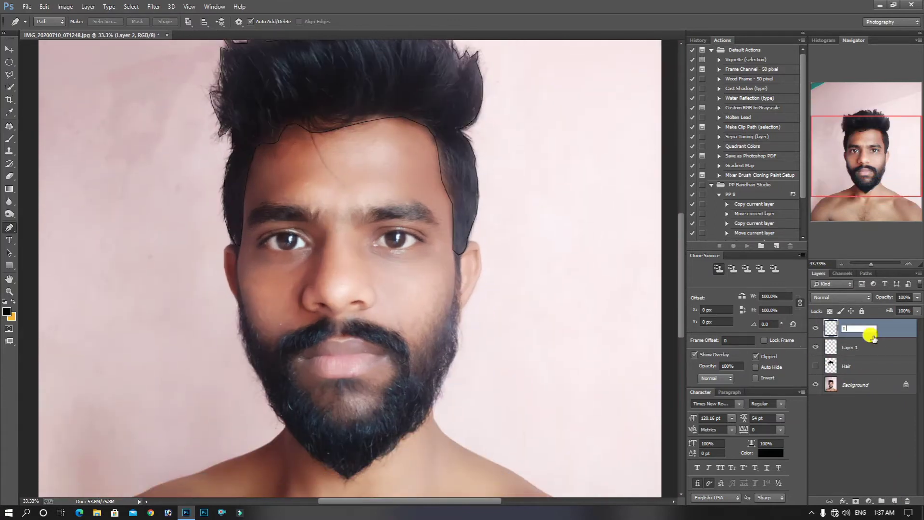
- Trace a Pen path along the lower edge of the image's left eyebrow, from its outer end toward the nose
scroll(359, 262, up, 3)
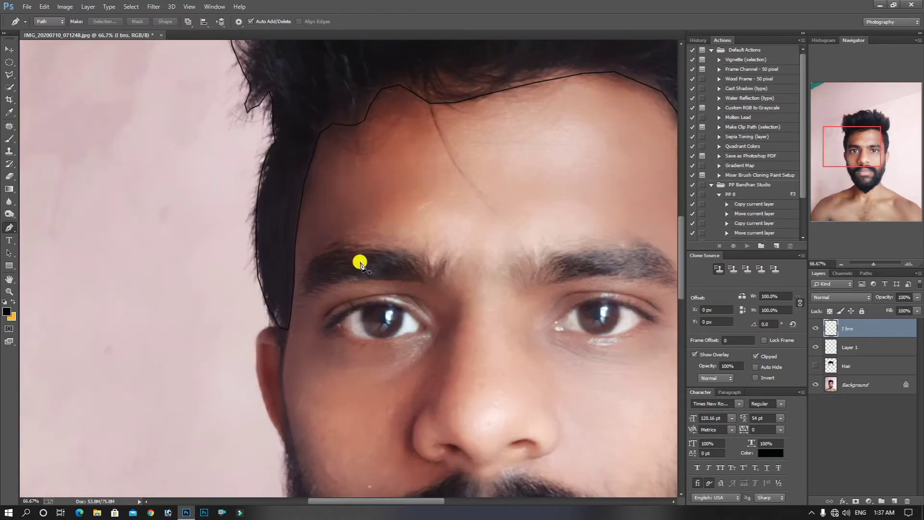
click(290, 316)
click(315, 298)
click(341, 289)
click(372, 286)
click(399, 289)
click(446, 290)
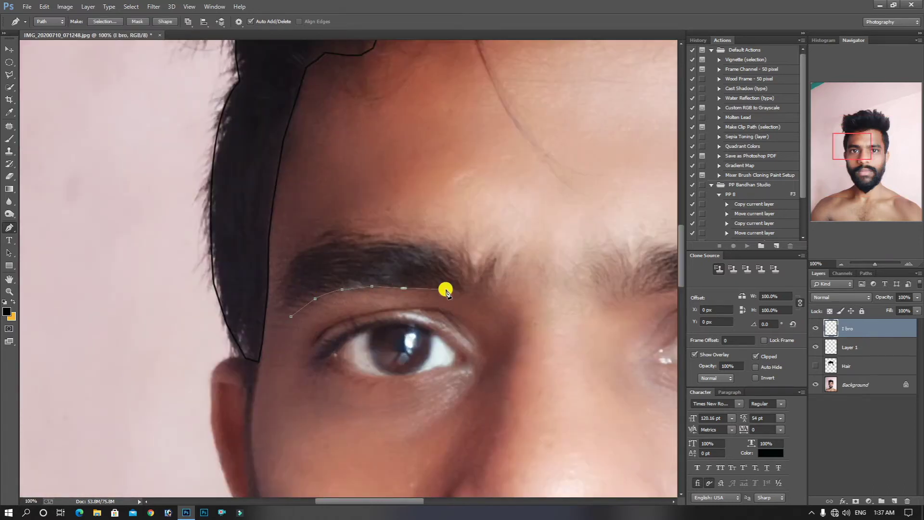
- Trace the upper edge of the left eyebrow back to its outer end and close the path
click(433, 242)
click(412, 239)
click(380, 240)
click(345, 240)
click(317, 246)
click(297, 255)
click(285, 269)
click(278, 289)
- Fill the left eyebrow path with solid black in Normal mode at 100% opacity
right_click(309, 297)
click(380, 95)
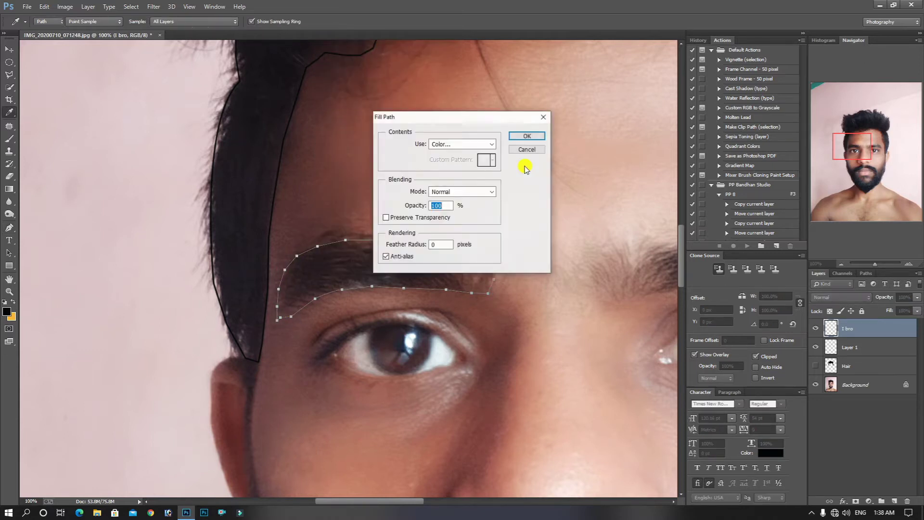
click(525, 138)
right_click(408, 254)
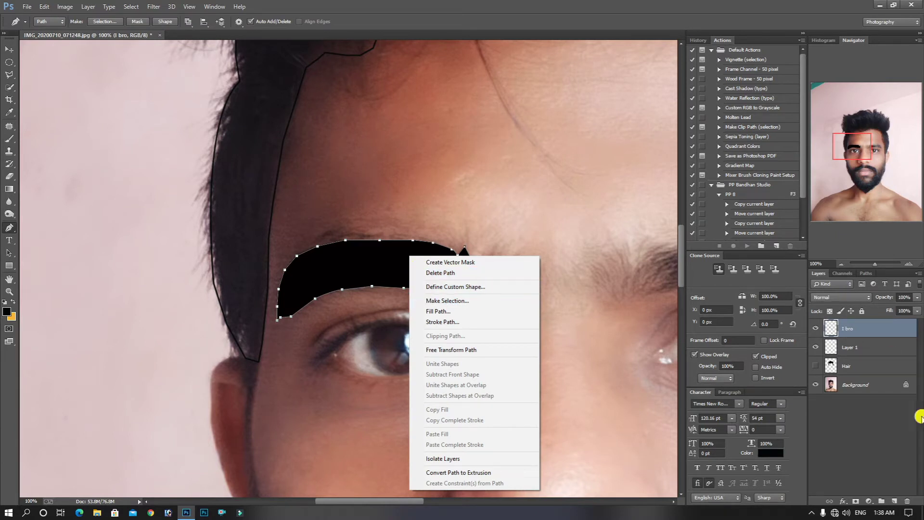
- Stroke the image's left eyebrow path with the Brush on a new layer above "I bro"
click(895, 501)
click(895, 500)
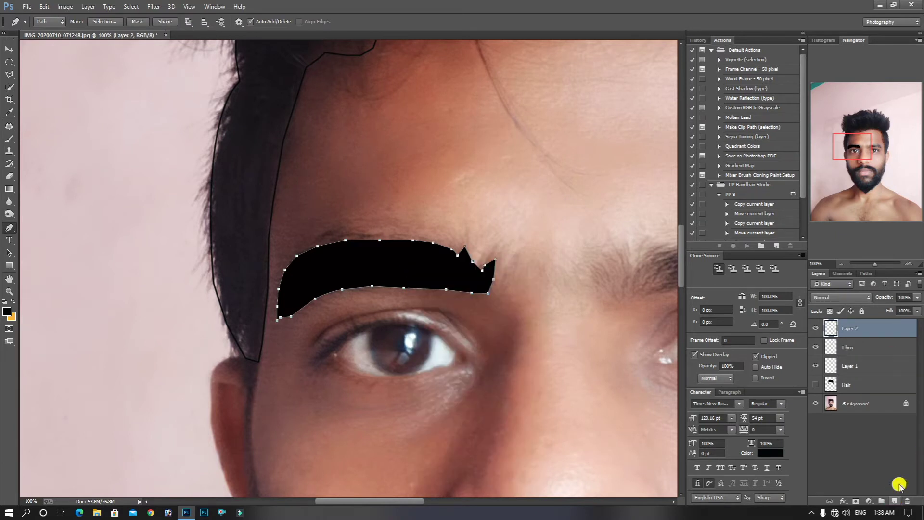
right_click(450, 276)
click(483, 108)
click(530, 173)
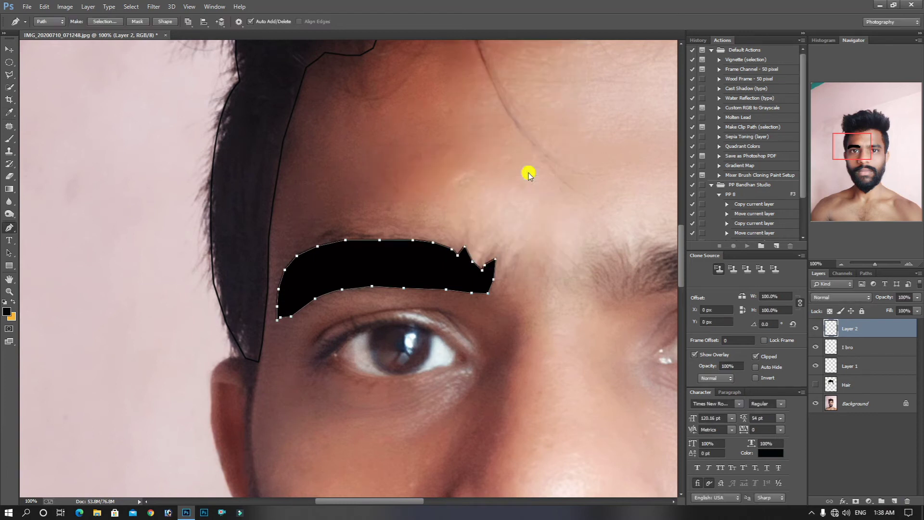
- Hide the black "I bro" fill layer and delete the left eyebrow path
click(815, 347)
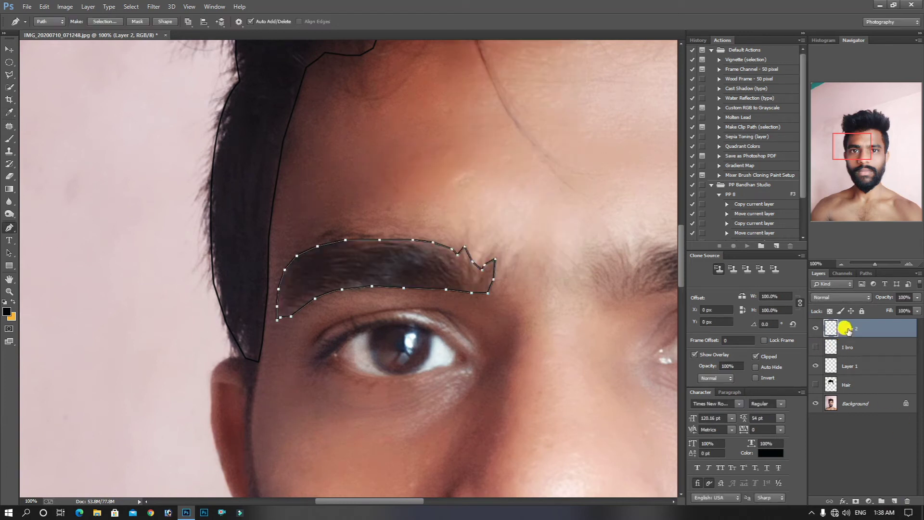
right_click(444, 271)
click(483, 286)
- Add a new layer and trace a closed Pen path around the image's right eyebrow
drag(573, 273, 235, 279)
click(894, 501)
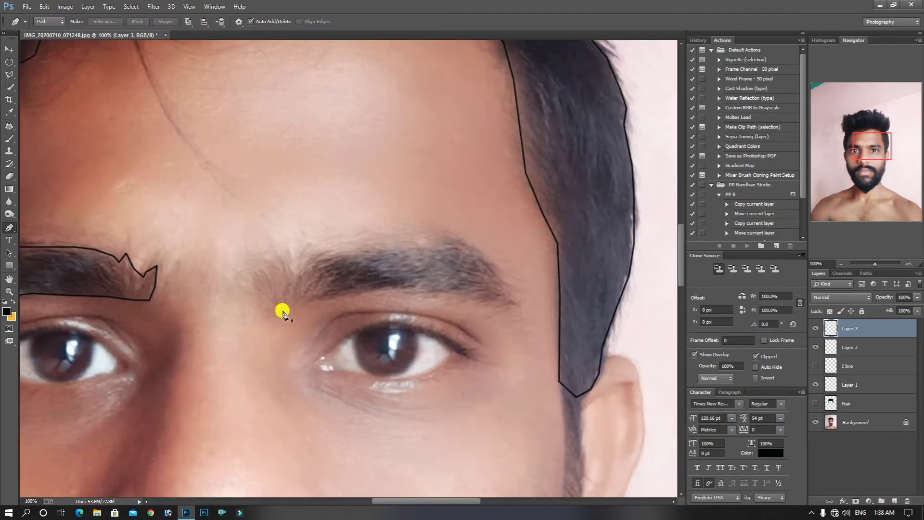
click(342, 298)
click(308, 302)
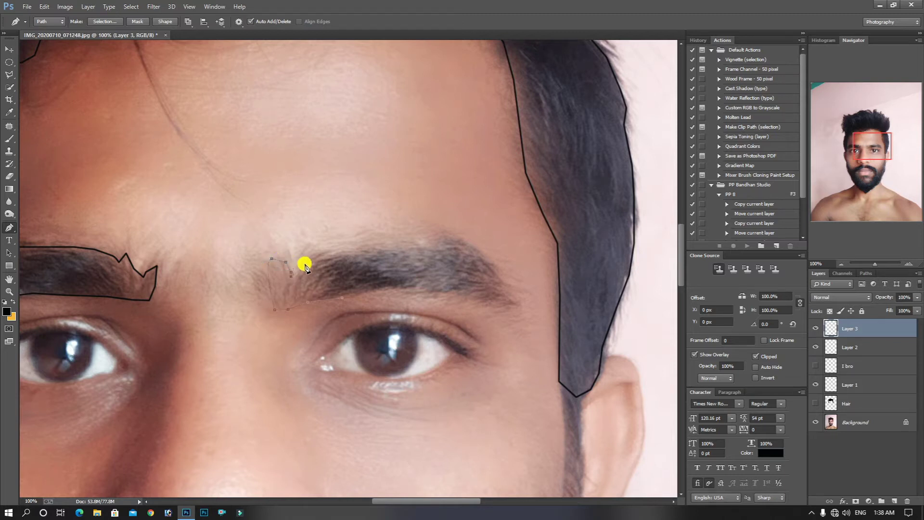
click(431, 247)
click(446, 247)
click(460, 252)
- Fill the right eyebrow path with solid black in Normal mode at 100% opacity
right_click(365, 295)
click(381, 95)
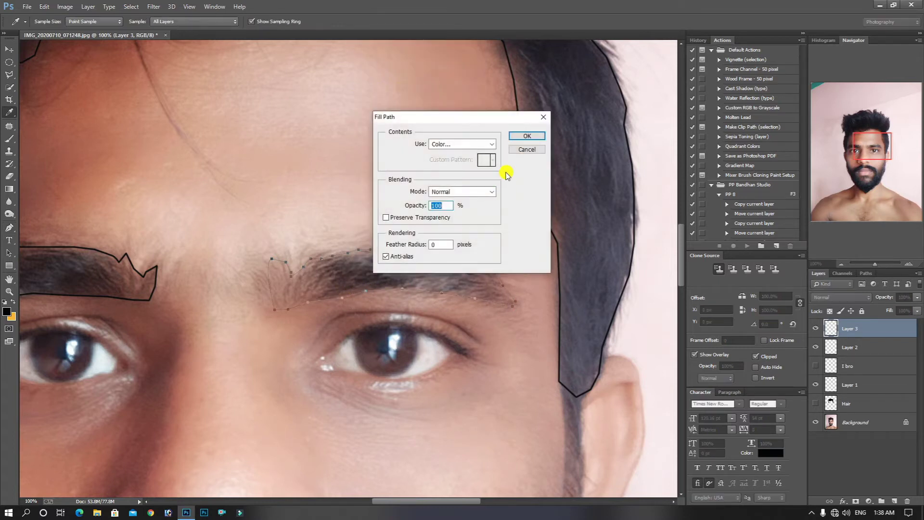
click(527, 136)
- Stroke the right eyebrow path with the Brush on a new layer, then delete the path
right_click(420, 265)
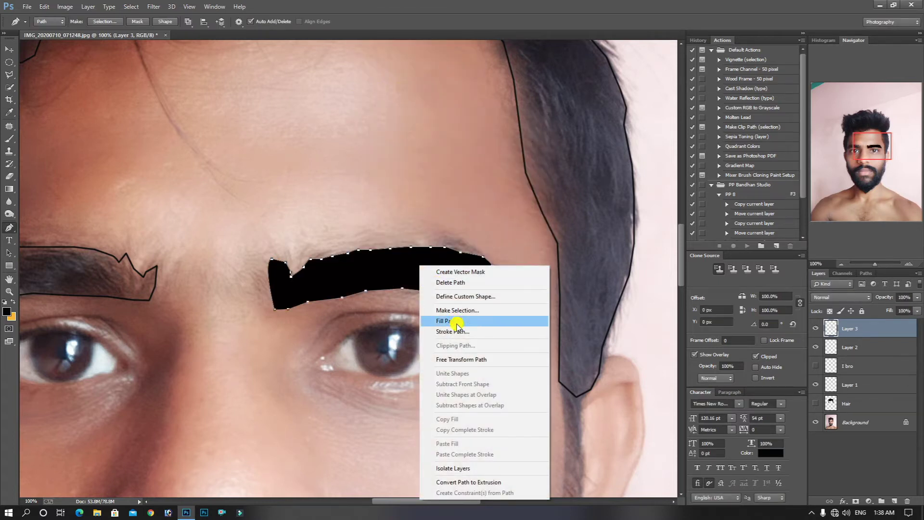
click(889, 332)
click(895, 501)
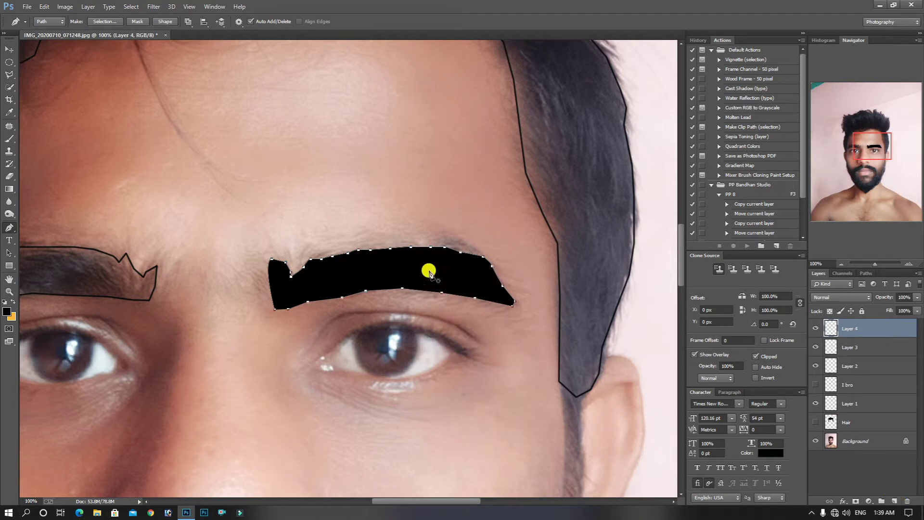
right_click(431, 272)
click(458, 336)
click(532, 166)
right_click(433, 236)
click(462, 258)
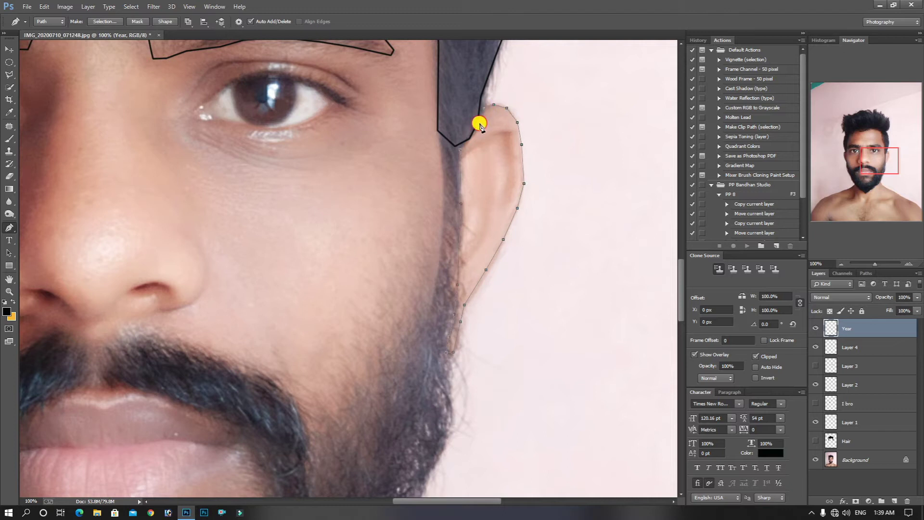
- Fill the image's right ear path on the "Year" layer with a light skin tone in Normal mode at 100% opacity
right_click(491, 162)
click(525, 214)
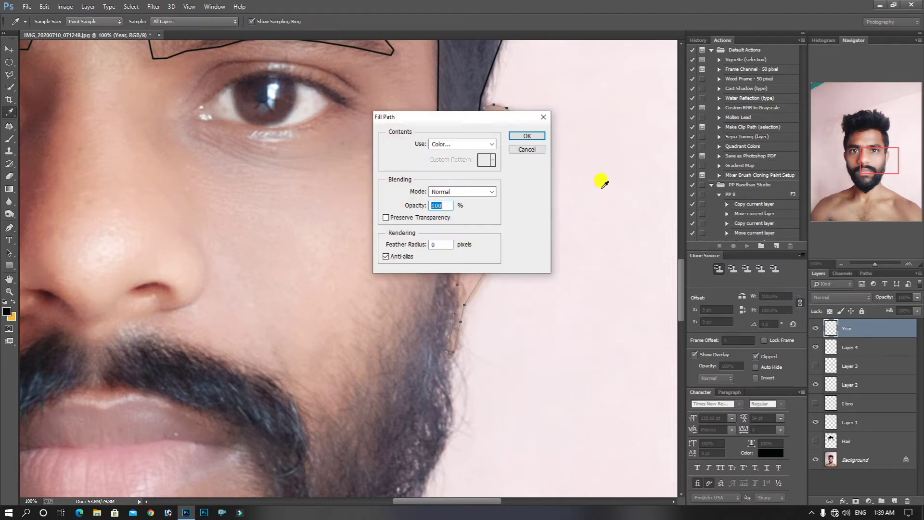
click(643, 143)
click(643, 166)
click(473, 155)
click(703, 146)
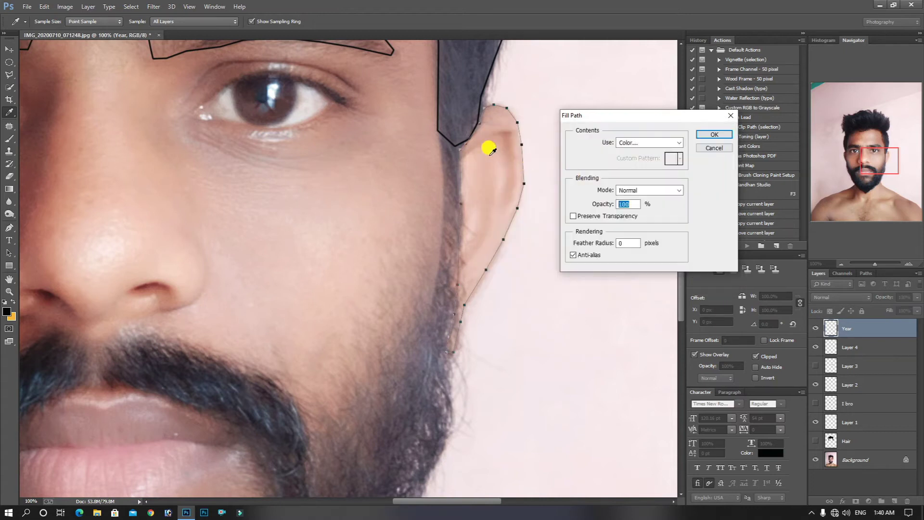
click(707, 131)
- Stroke the right ear path with the Brush on a new layer above "Year"
right_click(499, 161)
click(894, 501)
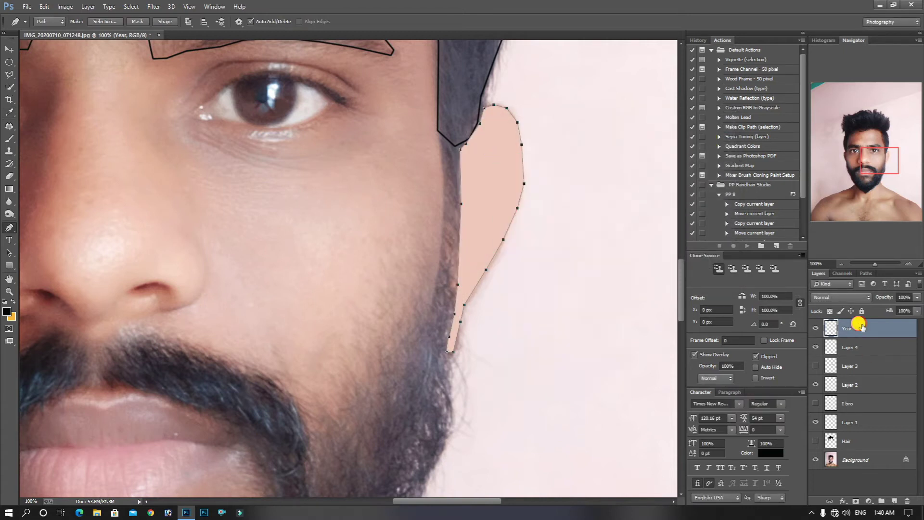
click(894, 501)
right_click(482, 168)
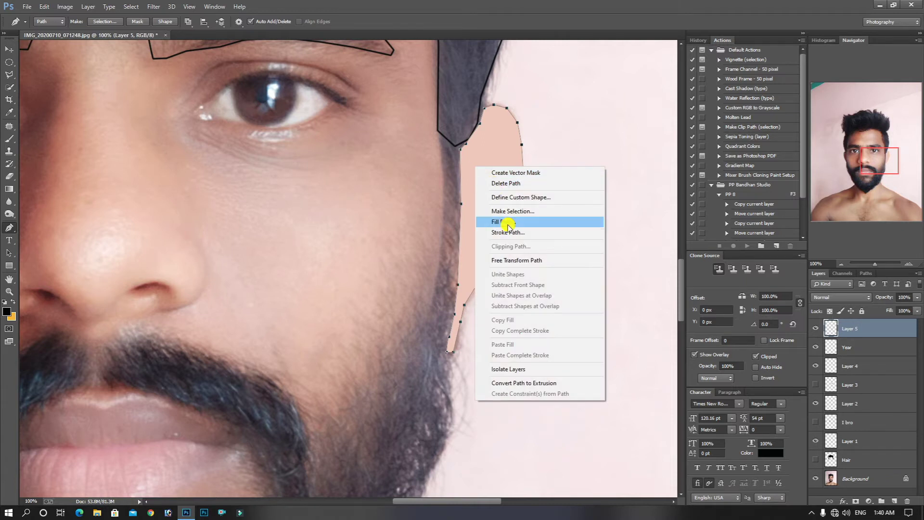
click(484, 231)
click(525, 173)
- Delete the right ear path and hide the skin-toned "Year" fill layer
right_click(525, 176)
click(540, 171)
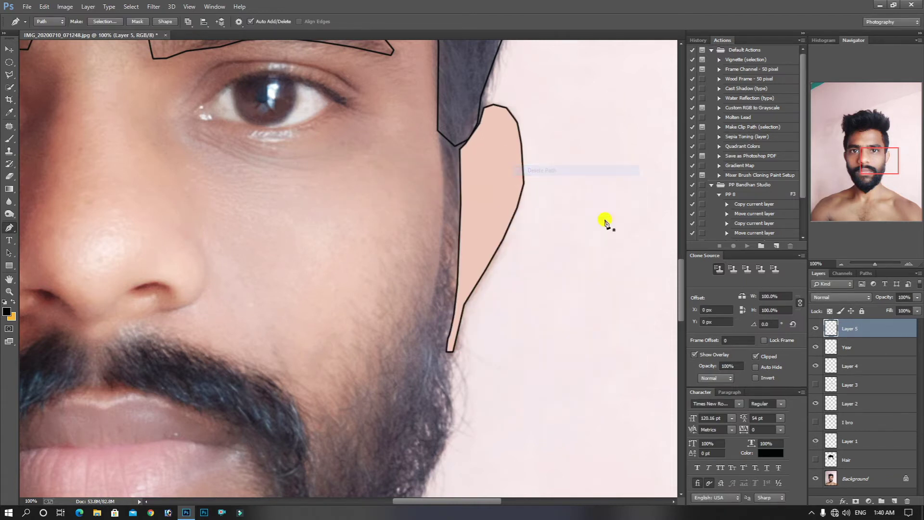
click(815, 347)
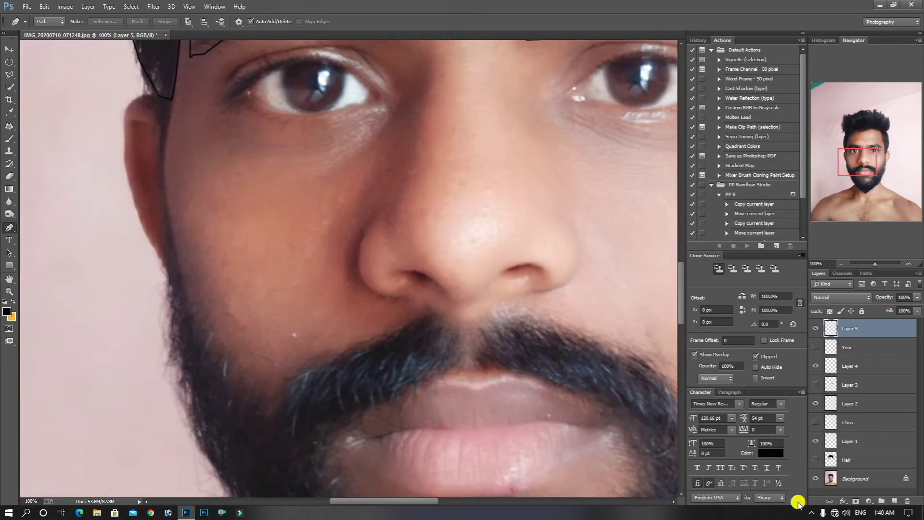
- Add a new layer and trace a closed Pen path around the image's left ear
key(ctrl+shift+alt+n)
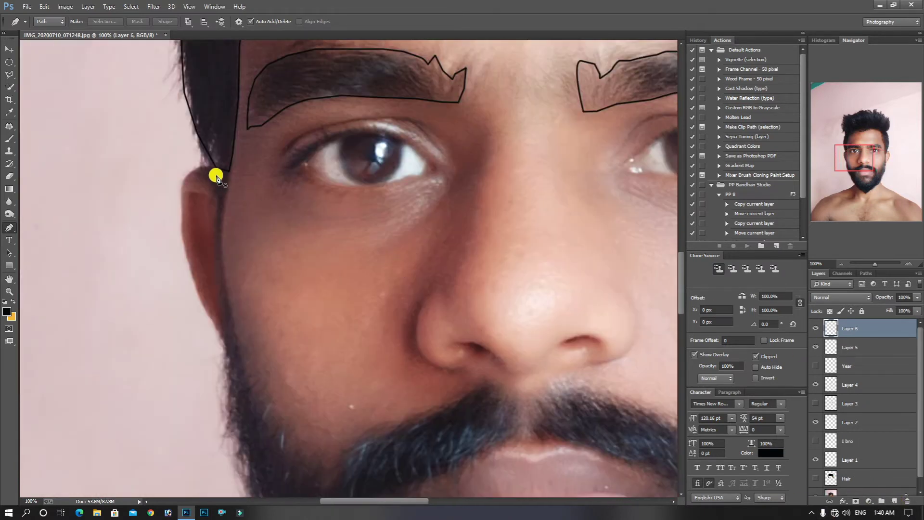
click(208, 168)
click(219, 178)
click(217, 196)
click(218, 221)
click(219, 261)
click(225, 304)
click(227, 322)
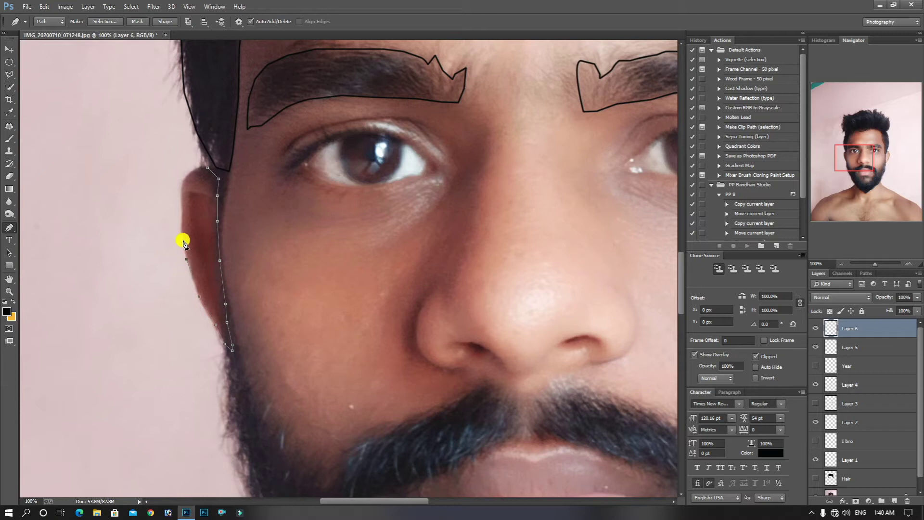
drag(203, 168, 230, 177)
- Fill the left ear path with the same light skin tone in Normal mode at 100% opacity
right_click(206, 172)
click(229, 233)
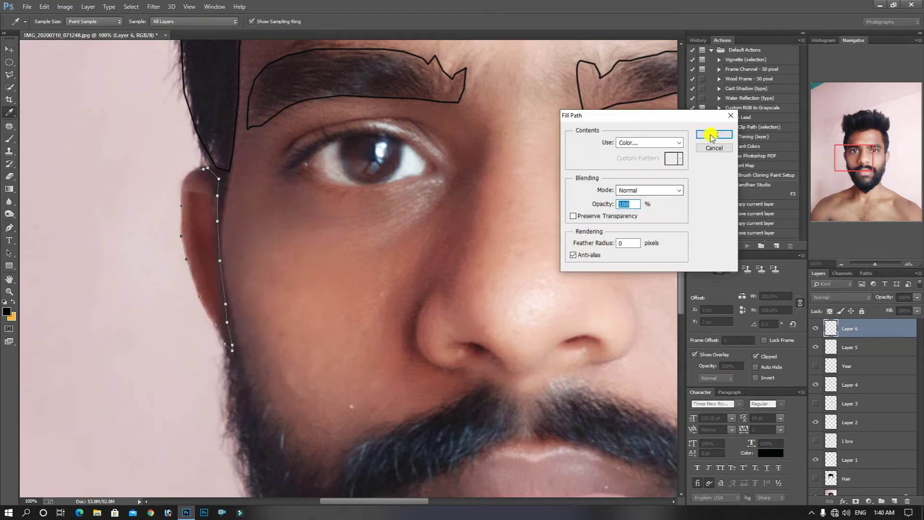
click(704, 139)
right_click(301, 208)
click(354, 269)
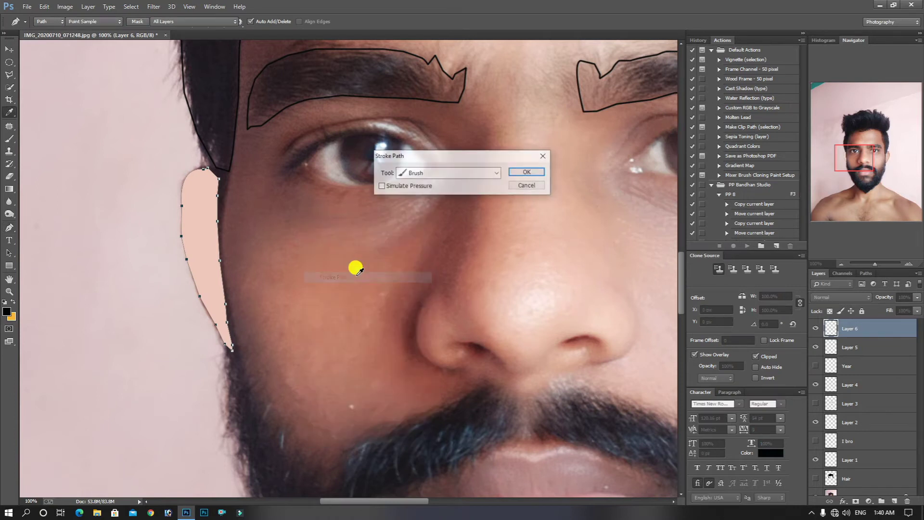
click(526, 186)
- Stroke the left ear path with the Brush on a new layer above the ear fill
click(894, 501)
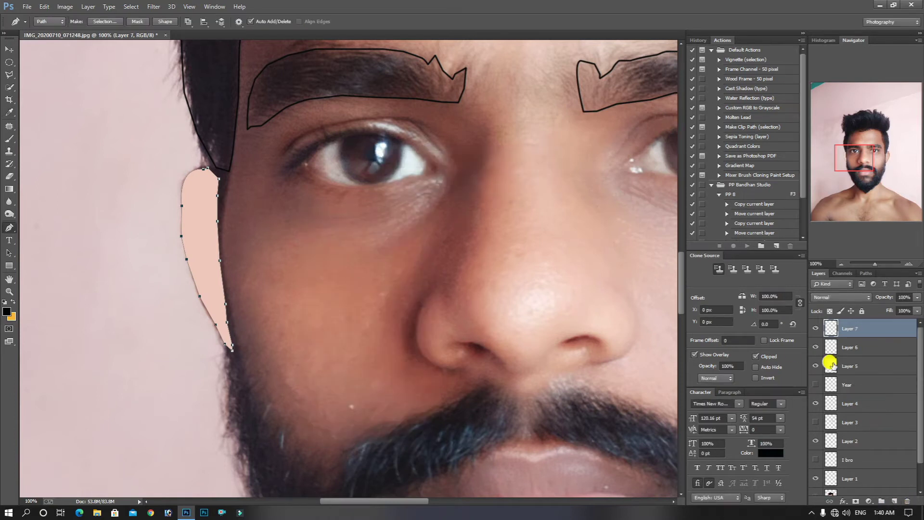
right_click(220, 218)
click(298, 283)
click(530, 172)
- Delete the left ear path and hide the left ear's fill layer
right_click(260, 193)
click(270, 200)
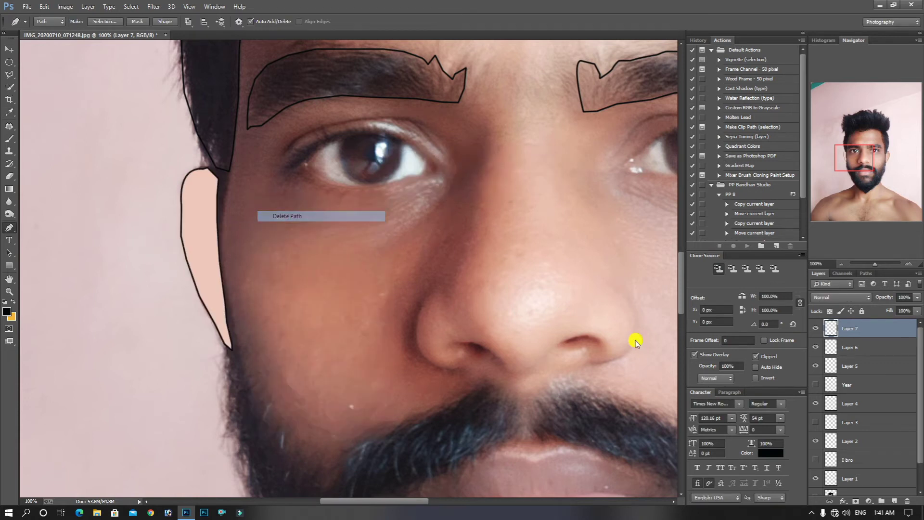
click(815, 347)
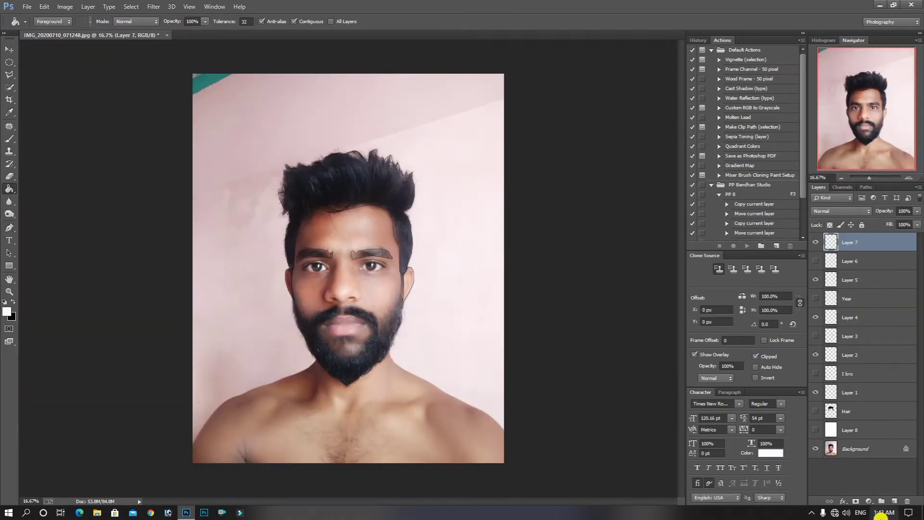
- Add a new layer named "i" at the top of the layer stack
click(894, 501)
double_click(853, 244)
text(i)
key(Return)
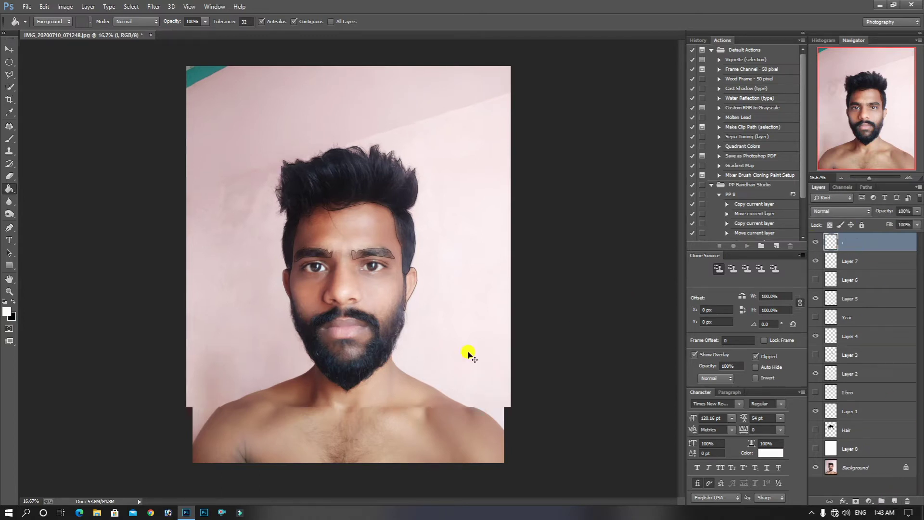
- Restore the default colours and trace a Pen path along the upper lid of the image's right eye to its outer corner
scroll(435, 295, up, 6)
click(8, 227)
key(d)
click(148, 304)
drag(425, 274, 504, 347)
drag(425, 274, 455, 297)
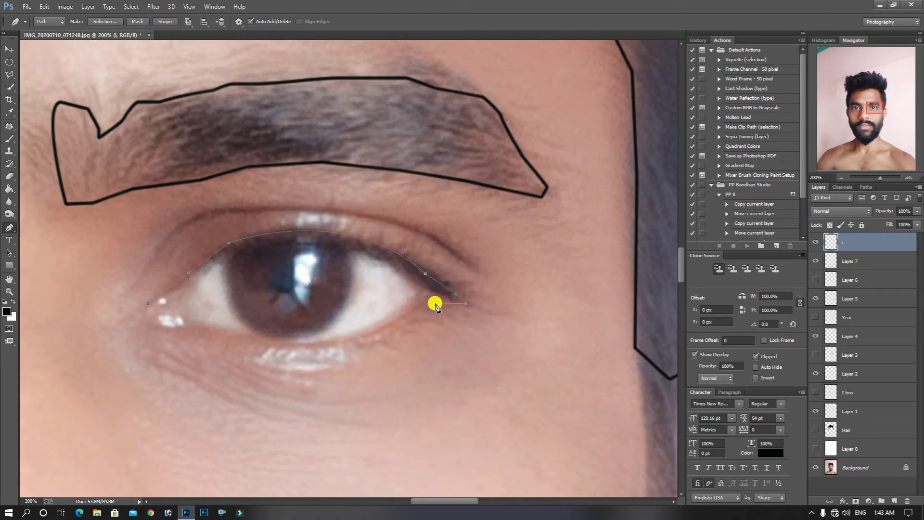
- Trace the right eye's lower edge back to the inner corner and close the path
drag(205, 330, 38, 285)
alt+click(205, 330)
click(169, 332)
click(146, 304)
drag(273, 271, 363, 283)
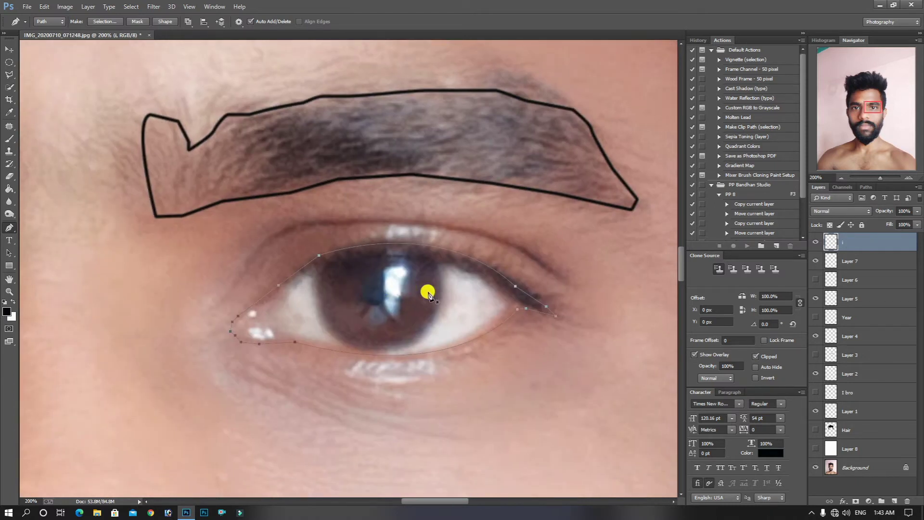
- Fill the right eye path with white in Normal mode at 100% opacity
right_click(429, 291)
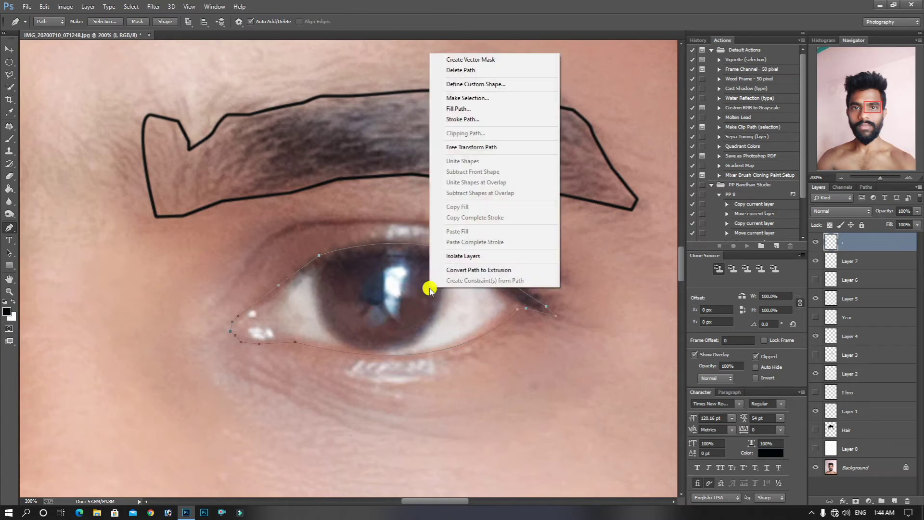
click(462, 108)
click(648, 144)
click(640, 174)
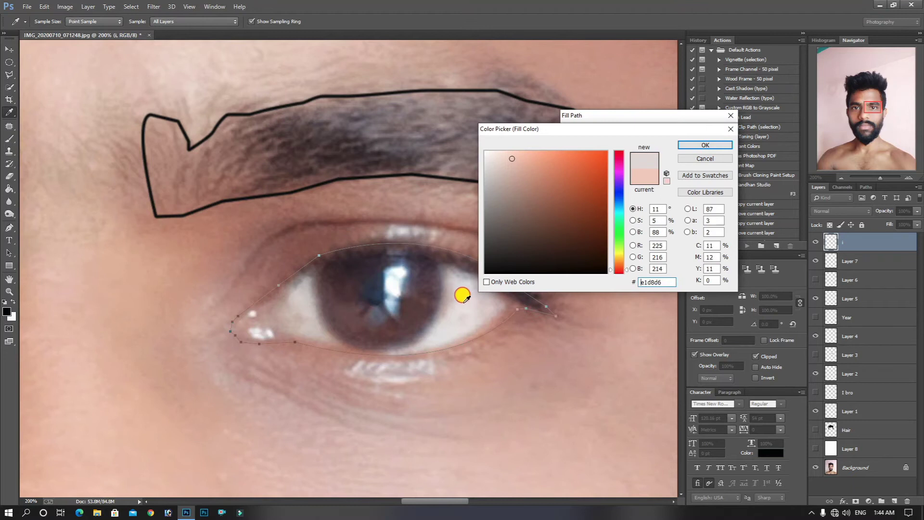
click(483, 150)
click(706, 144)
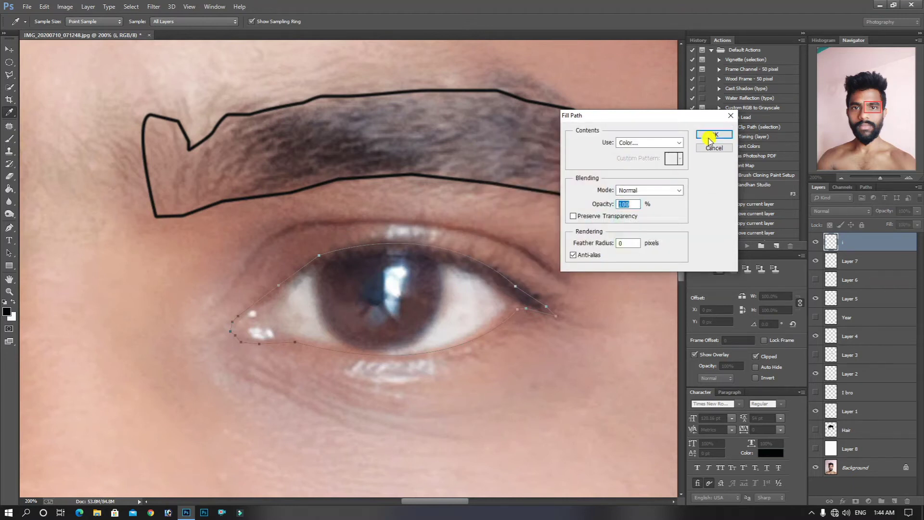
click(713, 135)
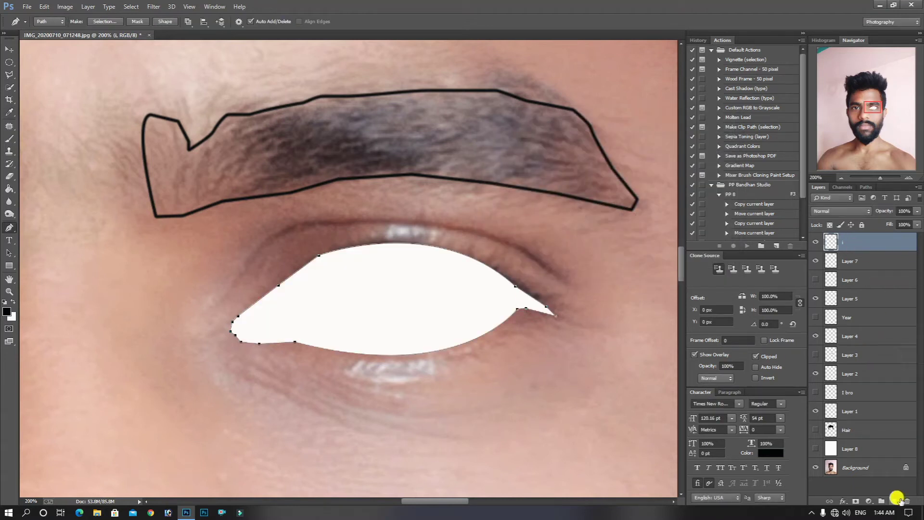
- Stroke the right eye path with the Brush on a new layer above "i"
click(895, 501)
right_click(427, 312)
click(462, 143)
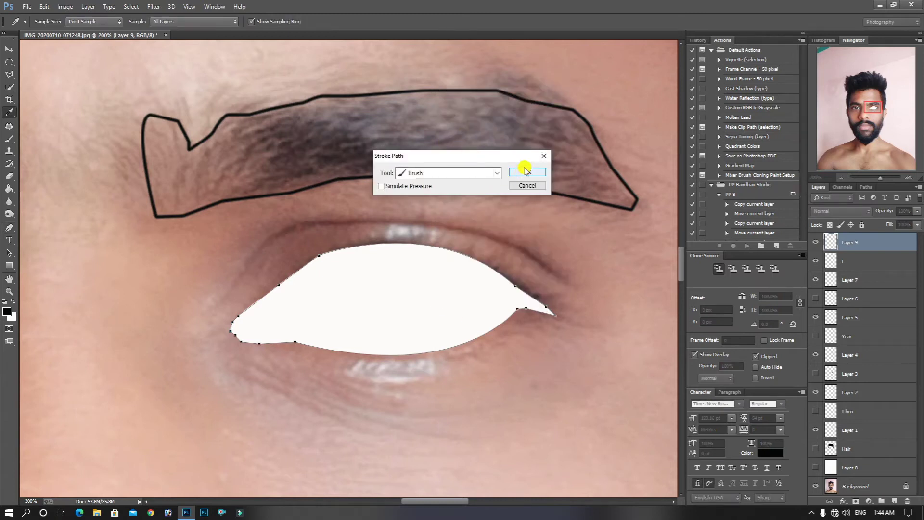
click(527, 171)
- Delete the right eye path and hide the white "i" fill layer
key(p)
right_click(439, 49)
click(477, 65)
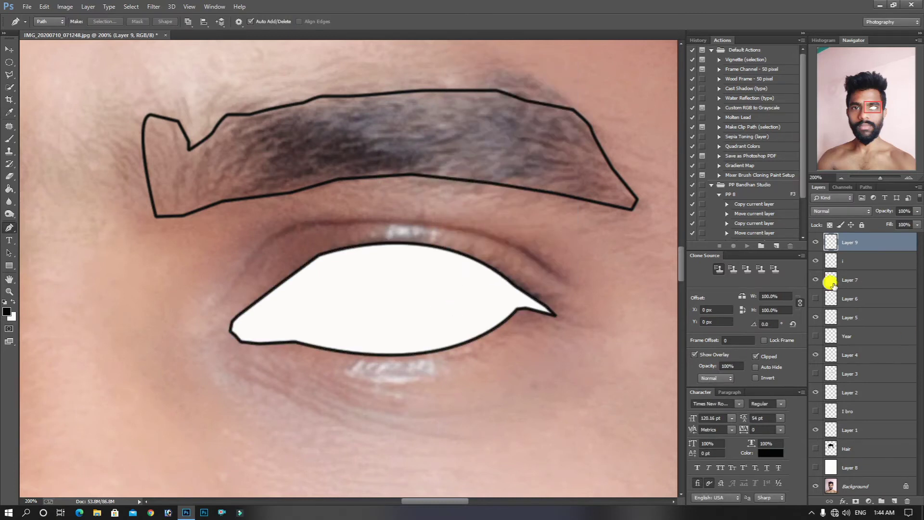
click(816, 261)
- Add a new layer and trace a closed Pen path around the image's left eye
drag(326, 380, 402, 344)
key(ctrl+minus)
key(ctrl+minus)
drag(310, 316, 391, 323)
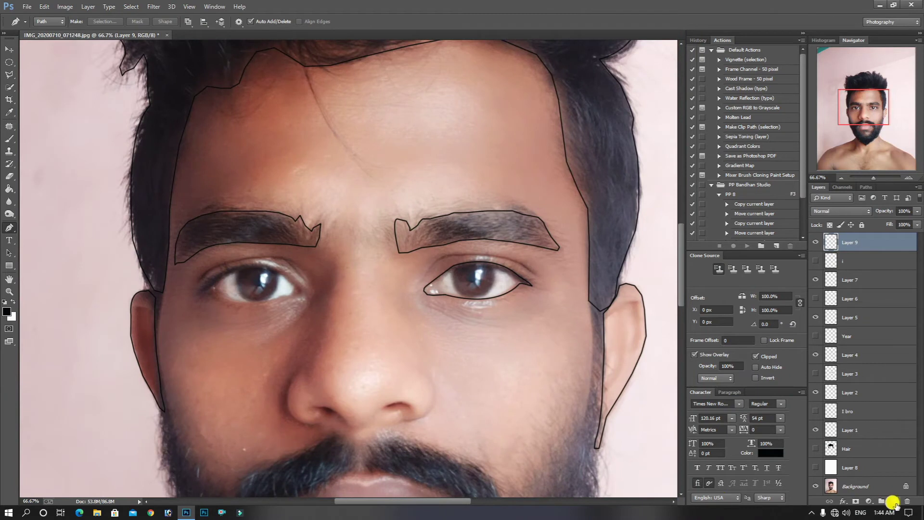
click(895, 501)
drag(240, 347, 288, 339)
key(ctrl+plus)
click(197, 285)
drag(257, 250, 339, 292)
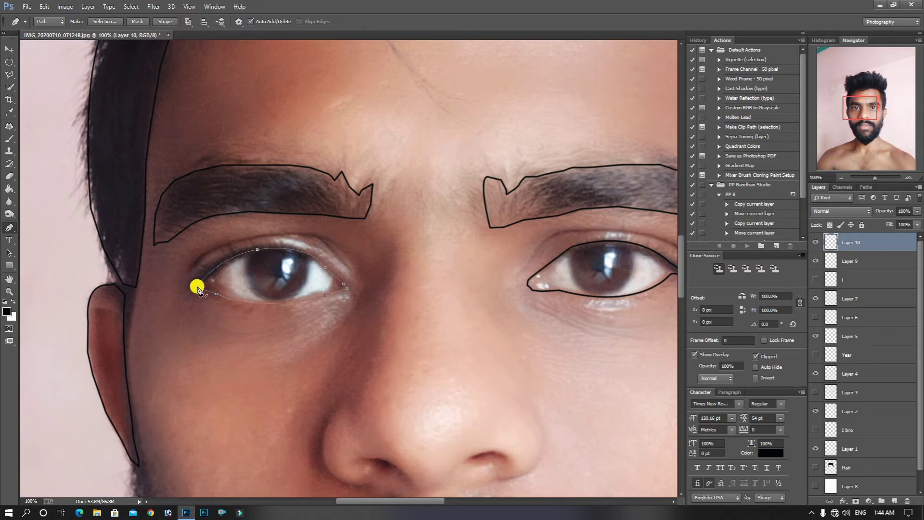
- Fill the left eye path with white in Normal mode at 100% opacity
right_click(248, 279)
click(282, 102)
click(713, 134)
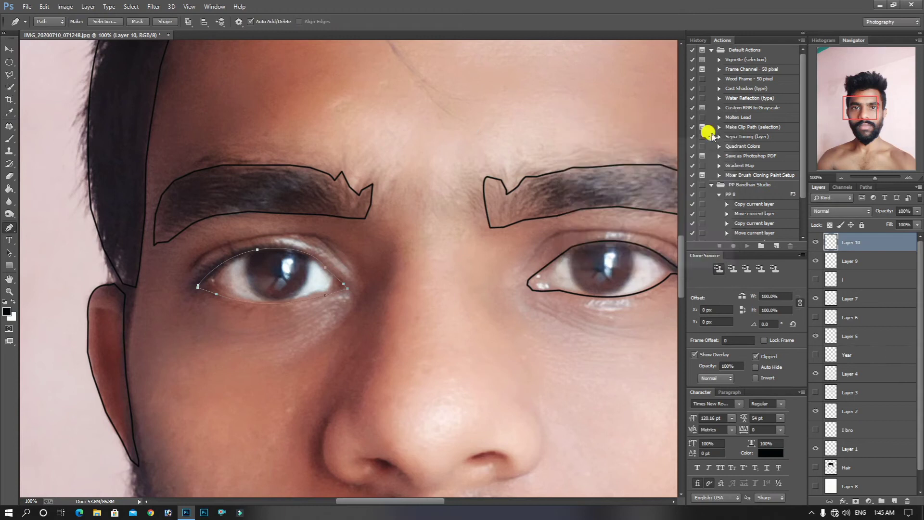
- Stroke the image's left eye path with the Brush on a new layer above the white fill
right_click(267, 277)
click(609, 330)
click(895, 501)
right_click(300, 282)
click(332, 112)
click(520, 172)
- Delete the left eye path and hide Layer 10 with the white eye fill
right_click(299, 271)
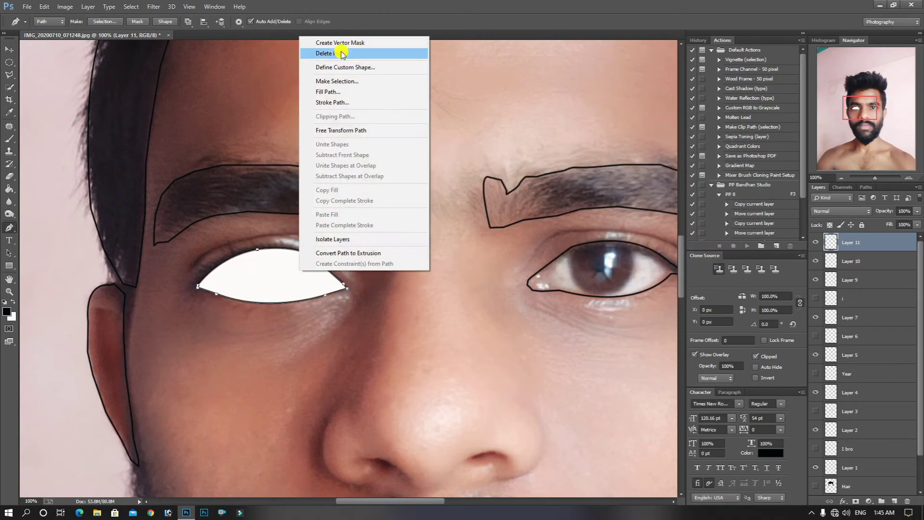
click(335, 53)
click(815, 261)
- Add a new layer and trace an open, curved Pen path along the eyelid crease above the image's left eye
key(ctrl+minus)
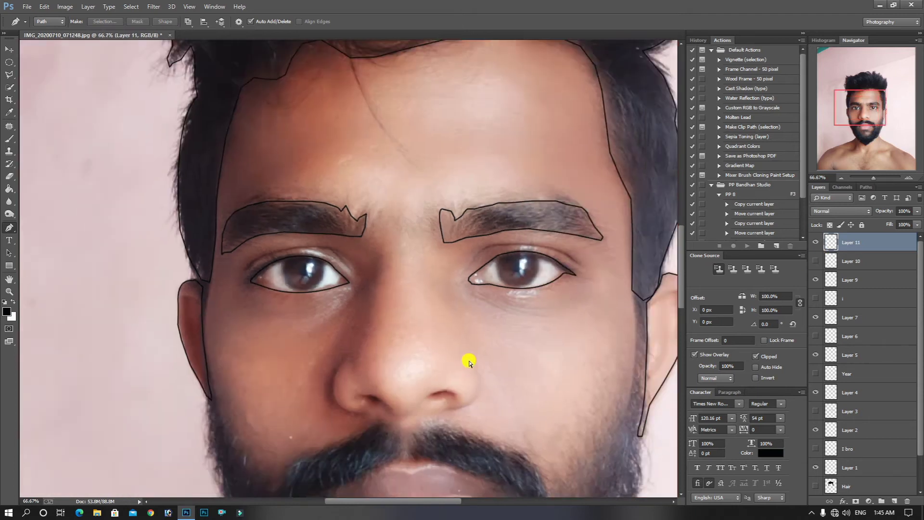
key(ctrl+minus)
key(ctrl+minus)
key(ctrl+plus)
key(ctrl+plus)
key(ctrl+plus)
key(ctrl+minus)
click(897, 502)
click(199, 279)
drag(308, 274, 358, 326)
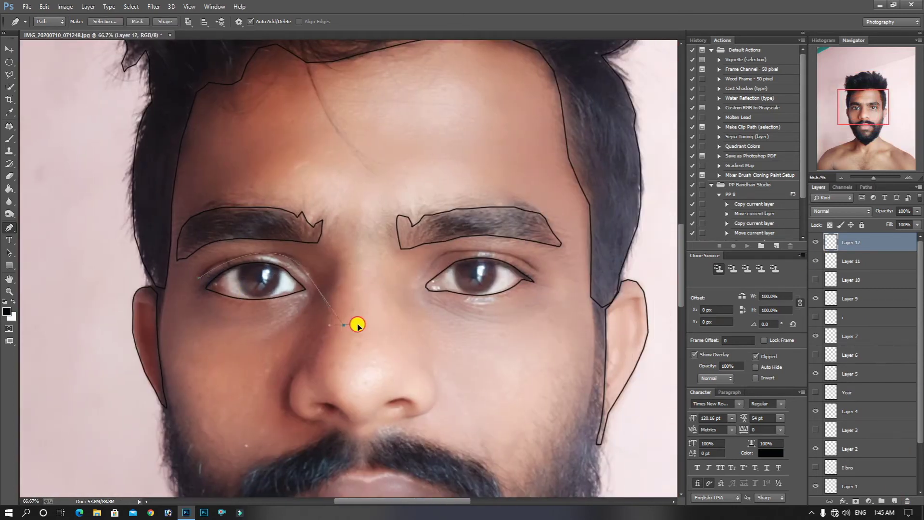
drag(201, 278, 212, 268)
drag(309, 276, 331, 311)
drag(307, 273, 337, 312)
- Stroke the left eyelid crease path with the Brush and Simulate Pressure enabled
right_click(307, 275)
click(340, 105)
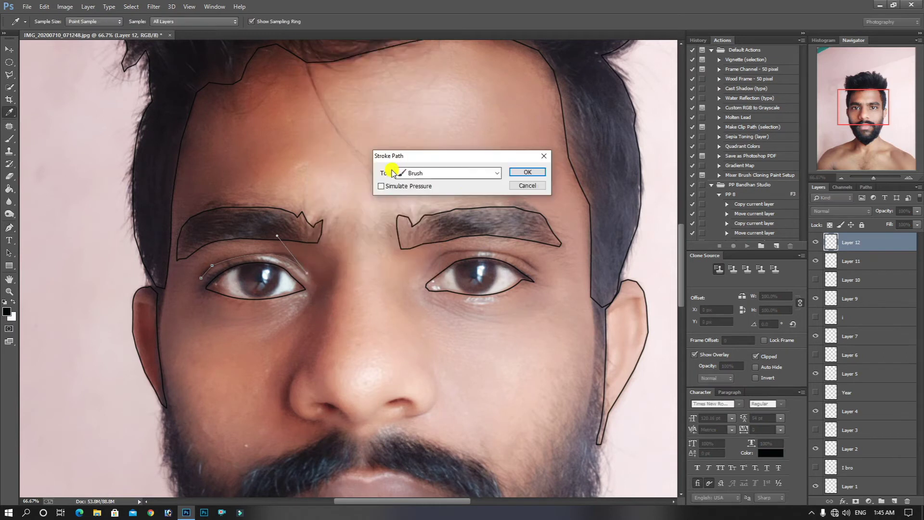
click(390, 188)
click(538, 171)
- Delete the left crease path and briefly show the white Layer 8 to check the line art
right_click(328, 241)
click(362, 258)
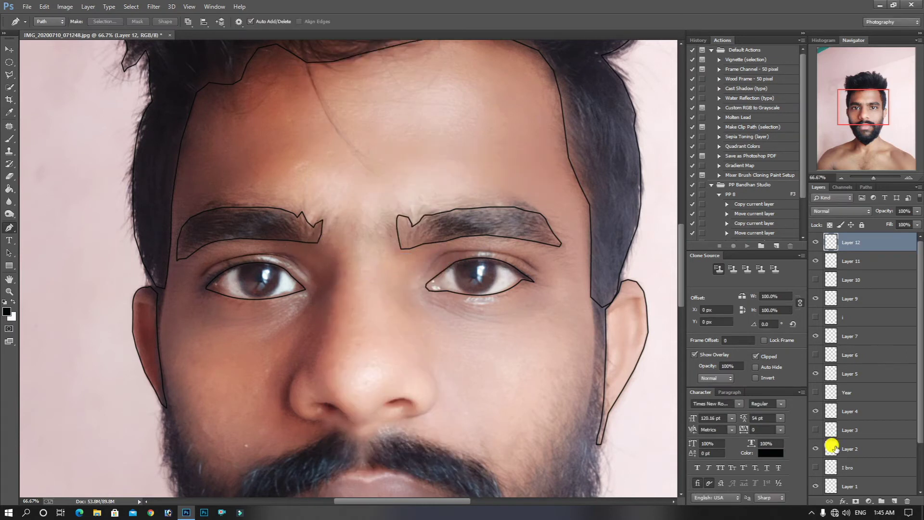
scroll(825, 451, down, 4)
click(816, 469)
click(815, 469)
scroll(849, 390, up, 4)
- On a new layer, trace the eyelid crease above the image's right eye with the Pen and stroke it with the Brush
click(895, 501)
click(426, 271)
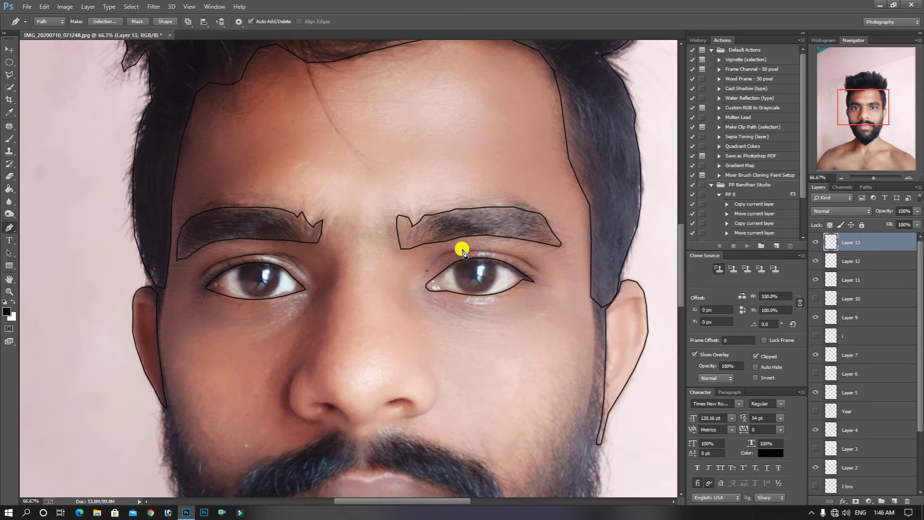
right_click(538, 271)
click(584, 102)
click(530, 172)
- Delete the right crease path and preview the outlines by toggling the white Layer 8 on and off
right_click(548, 257)
click(569, 275)
scroll(891, 451, down, 4)
click(816, 468)
click(816, 468)
scroll(875, 306, up, 4)
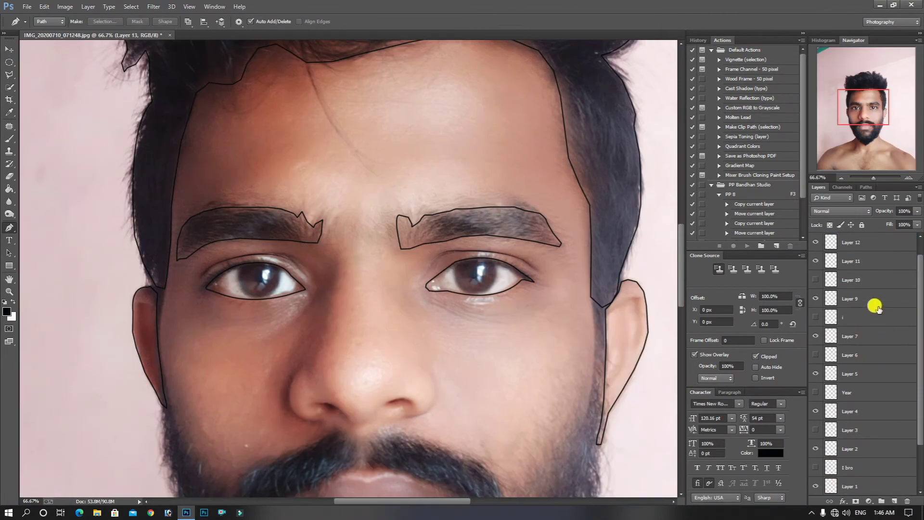
- Add a new layer, select the iris of the image's right eye with an elliptical marquee, and open the Fill settings
click(895, 501)
click(11, 60)
drag(448, 262, 493, 289)
right_click(483, 281)
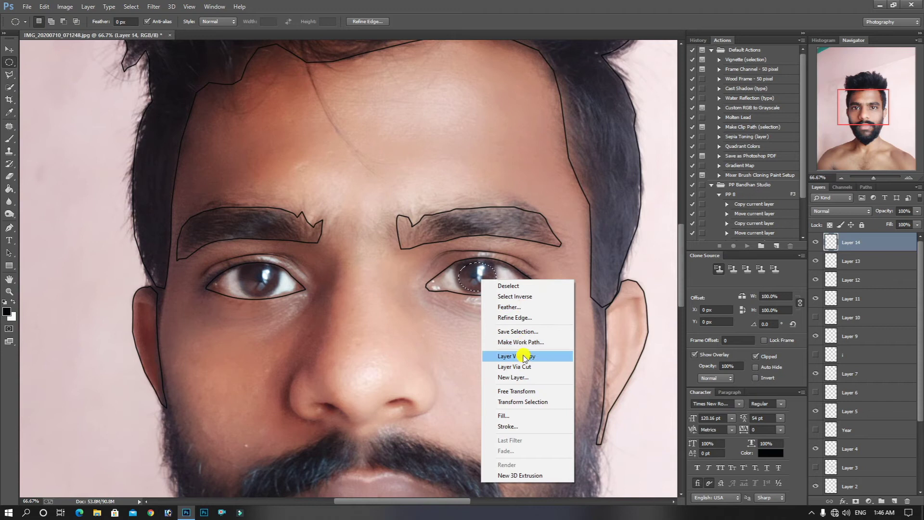
click(504, 415)
click(448, 157)
click(448, 172)
click(485, 153)
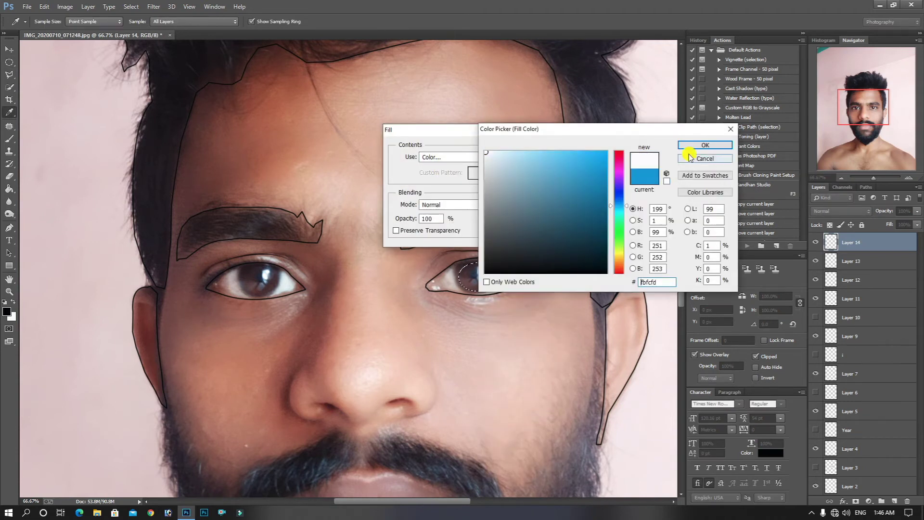
click(693, 146)
- Fill the right iris selection with black in Normal mode at 100% opacity
click(447, 158)
click(441, 182)
click(605, 274)
key(Return)
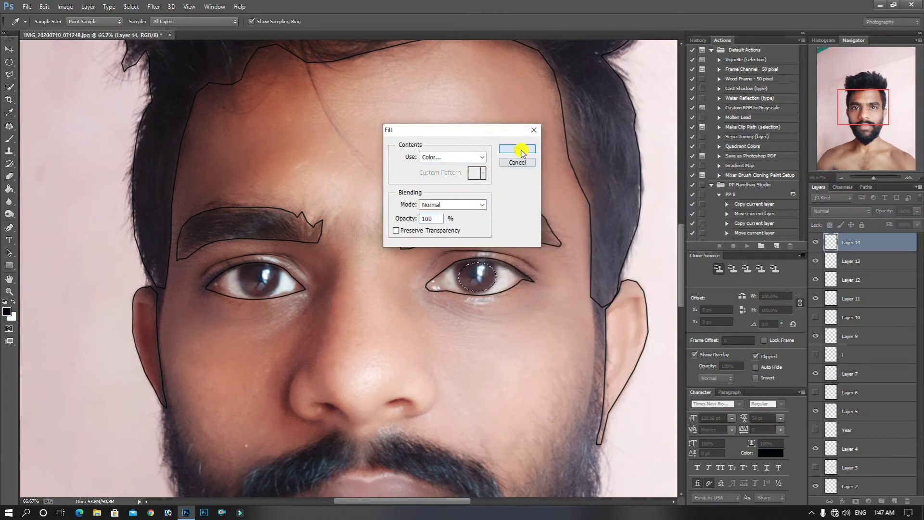
click(522, 145)
- Stroke the right iris selection on a new layer and hide Layer 14 with the black fill
right_click(481, 271)
click(896, 499)
right_click(477, 273)
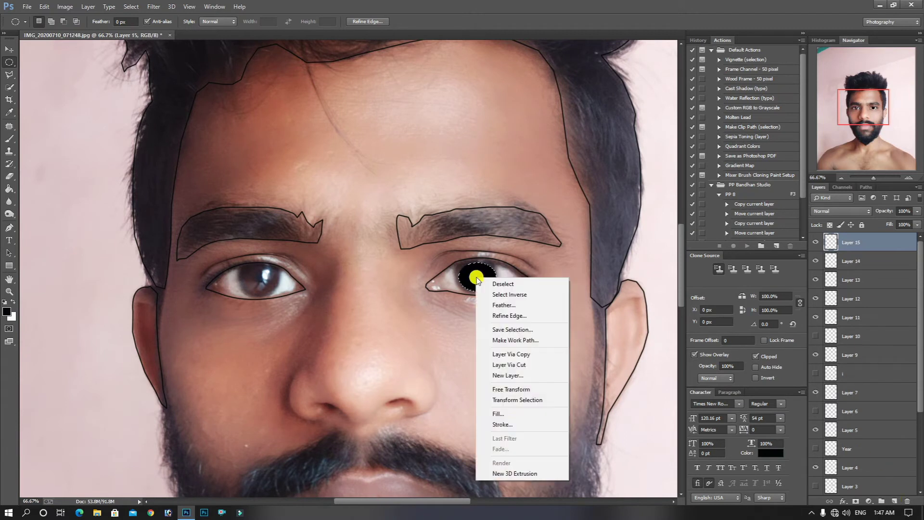
click(503, 427)
click(509, 140)
key(v)
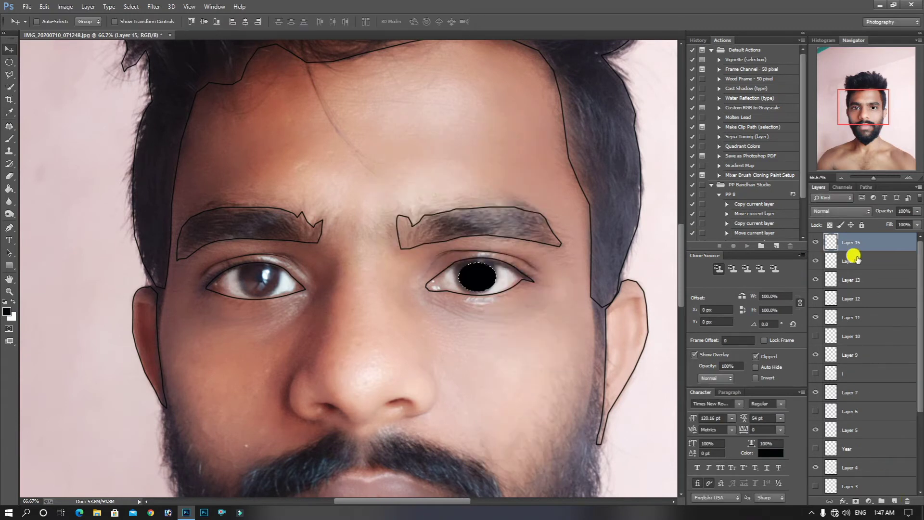
click(815, 261)
- On a new layer, select the iris of the image's left eye with an elliptical marquee and fill it with black
click(895, 500)
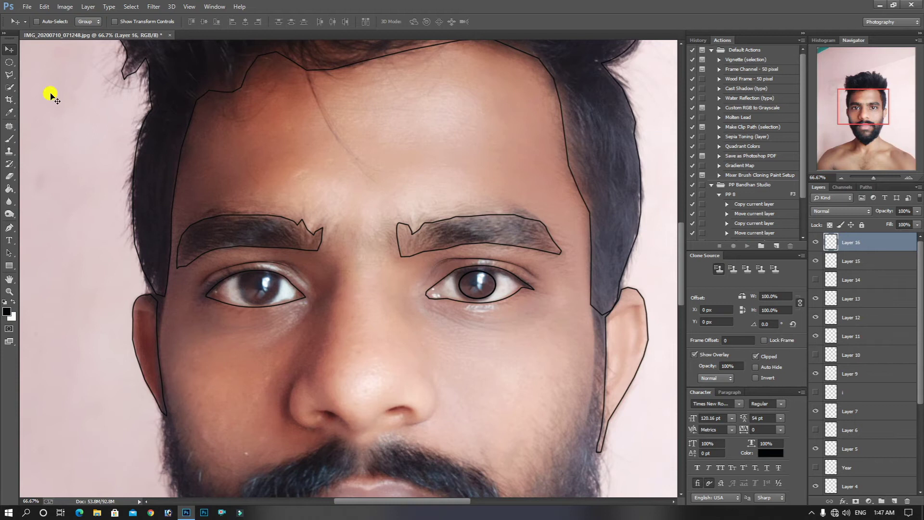
click(9, 62)
drag(241, 275, 278, 303)
right_click(268, 288)
click(294, 425)
click(513, 163)
key(alt+BackSpace)
- Stroke the left iris selection on a new layer and hide Layer 16 with the black fill
click(895, 501)
right_click(262, 272)
click(289, 428)
click(517, 154)
click(815, 261)
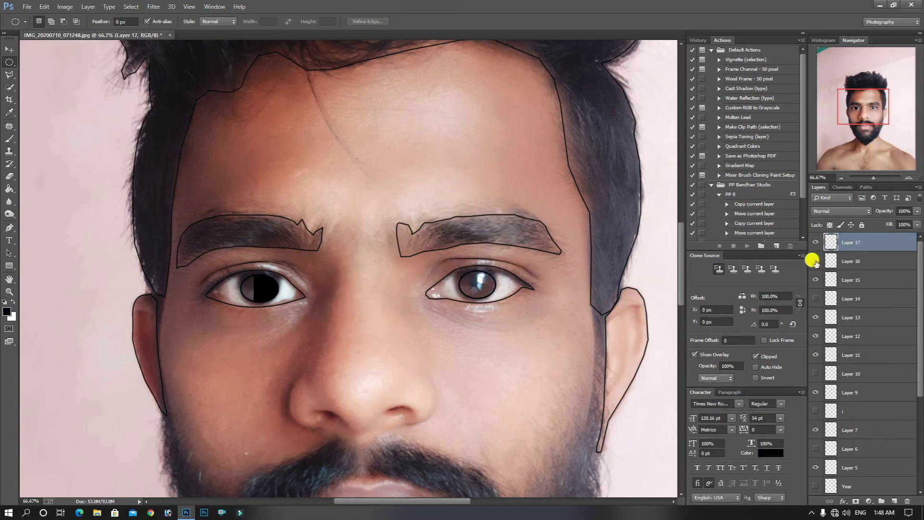
- Temporarily show the white Layer 8 to examine the complete line art without the photo
key(ctrl+minus)
key(ctrl+minus)
scroll(814, 462, down, 2)
scroll(813, 483, down, 2)
click(815, 467)
key(ctrl+minus)
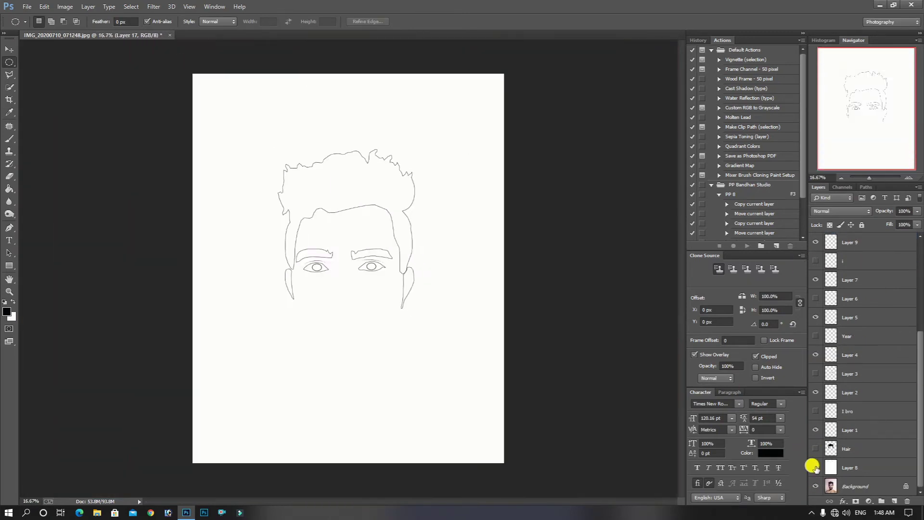
key(ctrl+plus)
key(ctrl+plus)
click(815, 468)
scroll(862, 337, up, 4)
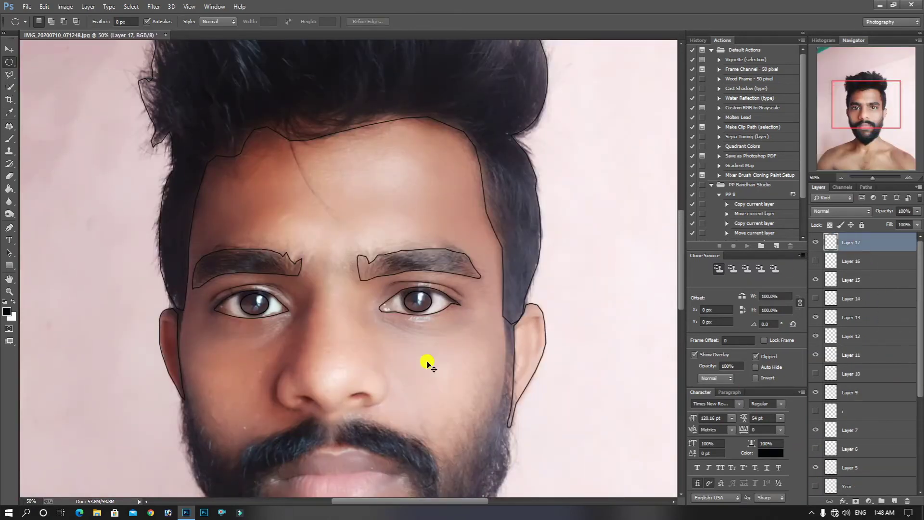
- Add a new layer and trace a curved Pen path beneath the image's left eye
key(ctrl+plus)
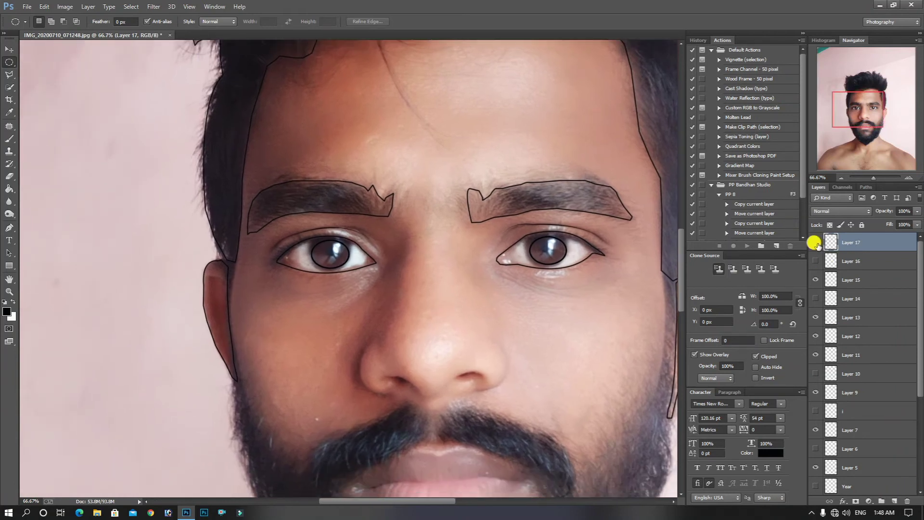
click(894, 501)
click(9, 228)
click(274, 289)
- Stroke the curve beneath the left eye with the Brush and delete its path
right_click(371, 284)
click(409, 118)
click(527, 172)
right_click(409, 240)
click(437, 260)
- Trace a curve beneath the image's right eye, stroke it with the Brush, and leave the white Layer 8 hidden
click(505, 284)
mouse_move(600, 286)
mouse_down()
mouse_move(609, 247)
mouse_move(623, 255)
mouse_up()
right_click(597, 289)
click(625, 206)
click(518, 173)
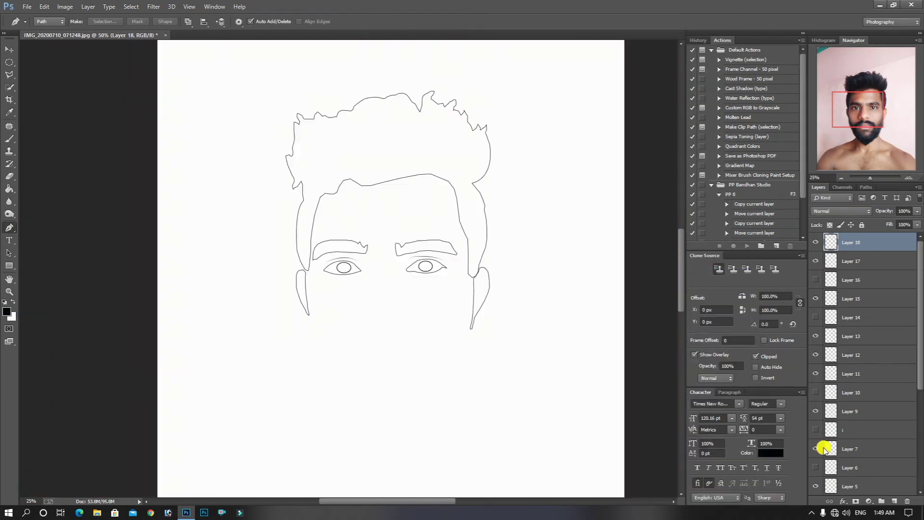
click(816, 466)
scroll(819, 337, up, 5)
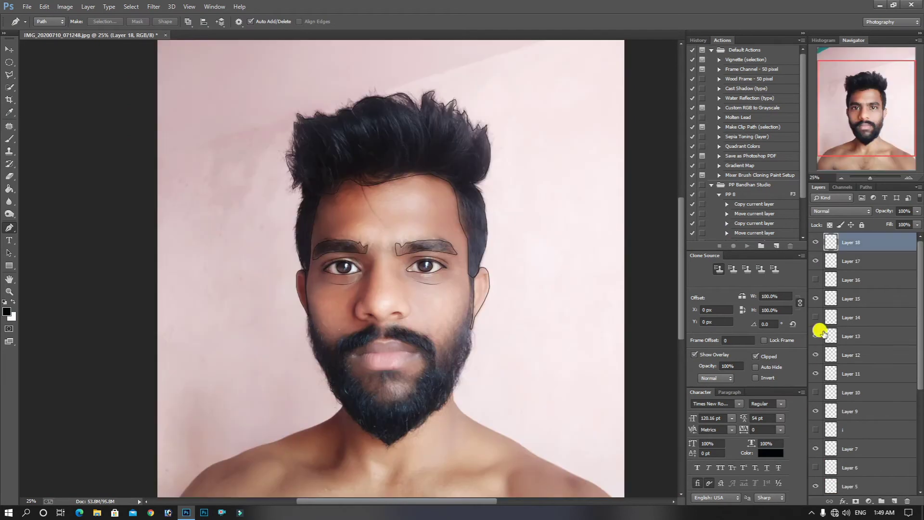
- Add a new layer on top and name it NoSE
key(ctrl+plus)
key(ctrl+plus)
click(894, 499)
double_click(850, 242)
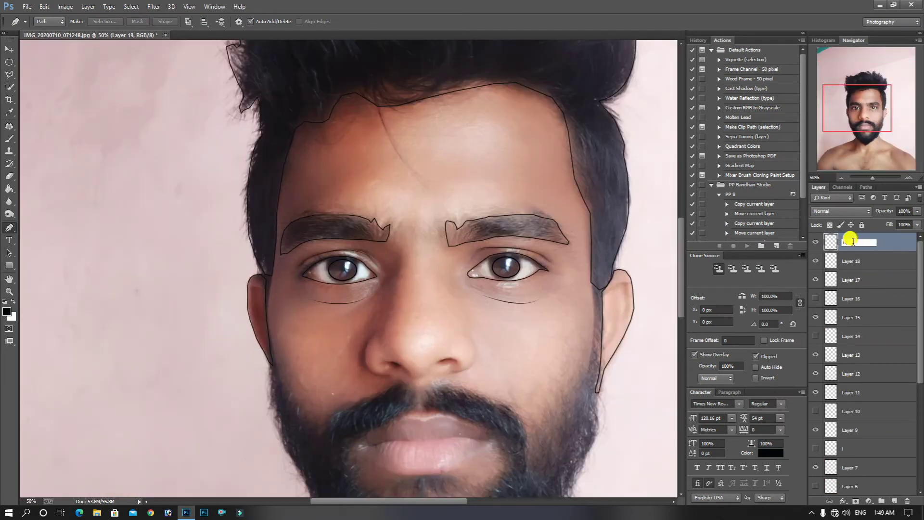
text(NoSE)
key(Return)
- Trace the image's left side of the nose with the Pen and stroke it with the Brush using Simulate Pressure
scroll(401, 251, down, 2)
click(391, 192)
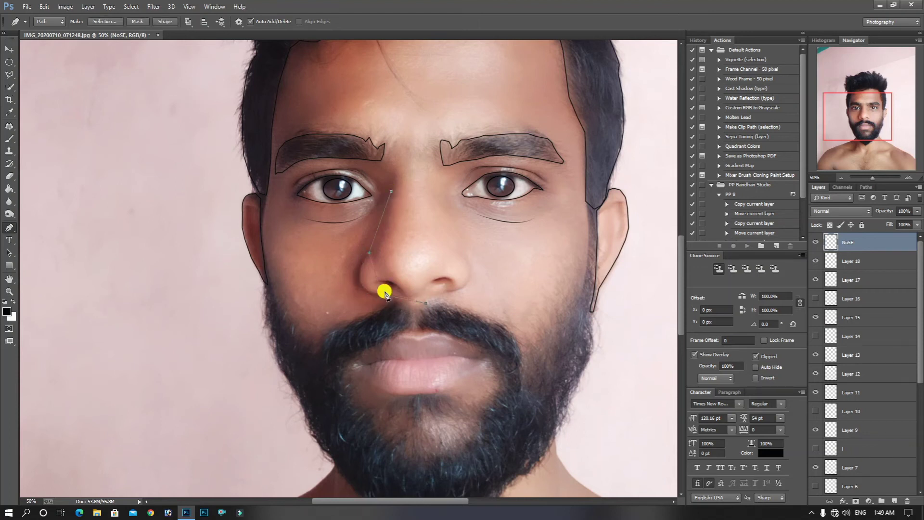
right_click(373, 273)
click(406, 103)
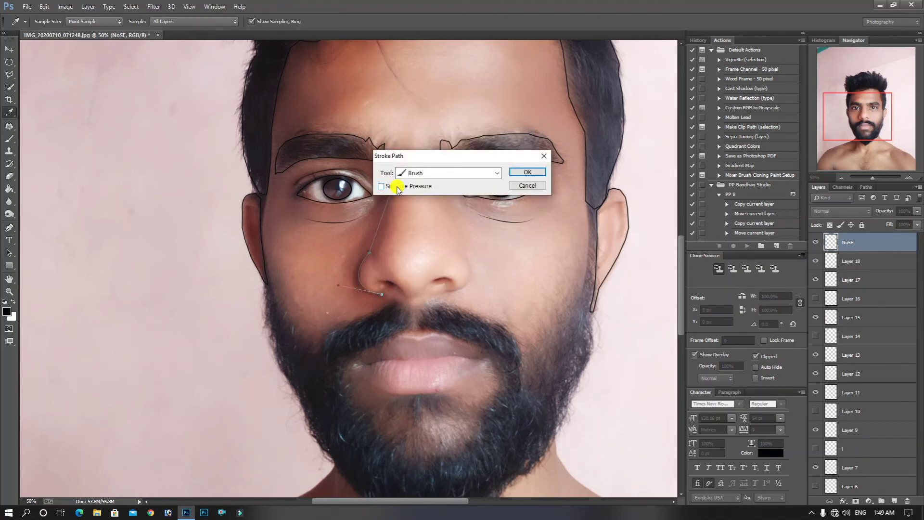
click(527, 172)
- Delete the left nose path and check the nose line against the white Layer 8
right_click(458, 236)
click(474, 254)
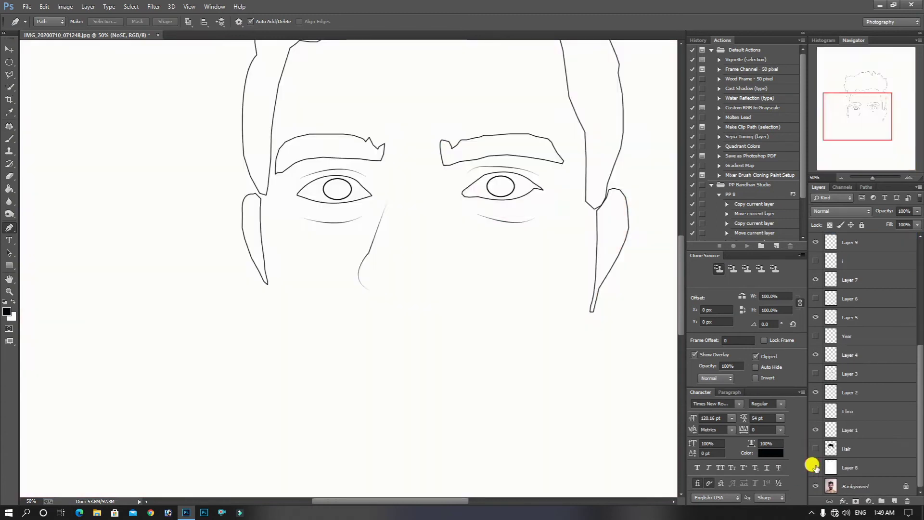
click(816, 467)
click(816, 467)
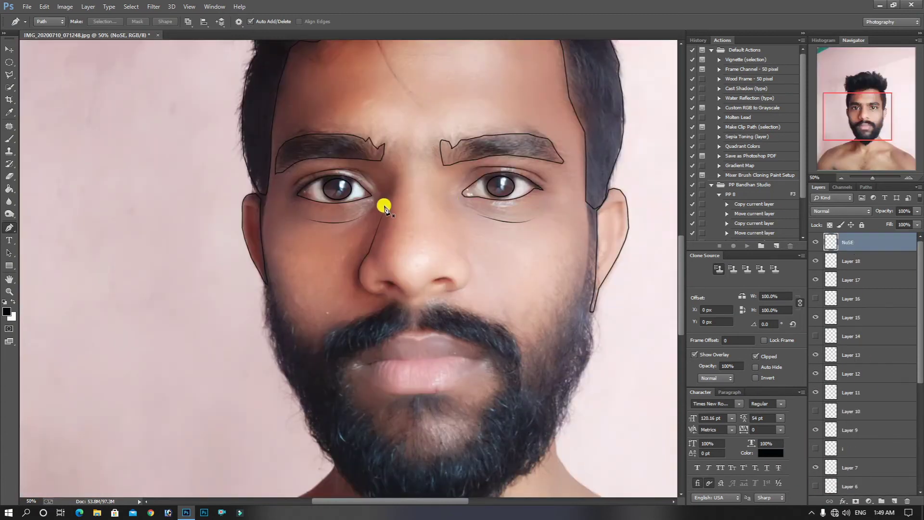
- Trace the image's right side of the nose with the Pen and stroke it with the Brush
click(451, 204)
drag(451, 291, 422, 291)
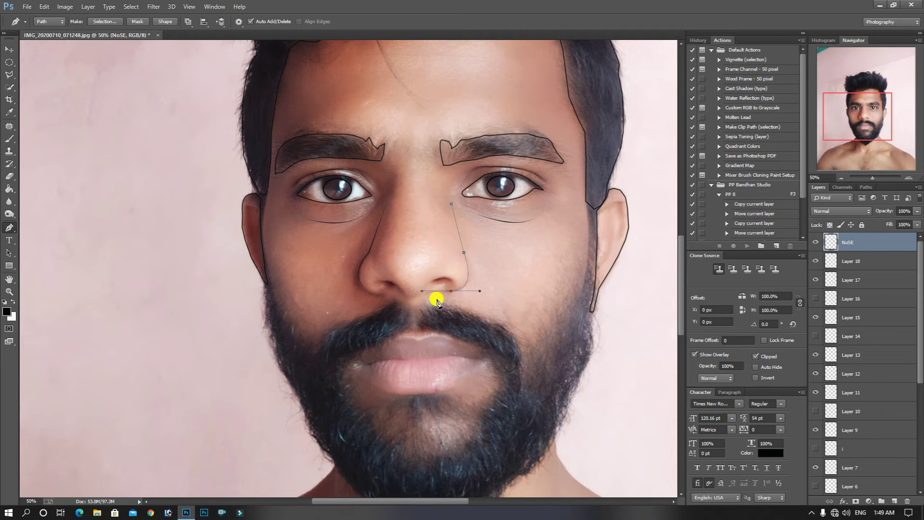
right_click(453, 269)
click(481, 337)
click(525, 172)
- Delete the right nose path and preview both nose lines by toggling the white Layer 8
right_click(447, 220)
click(469, 237)
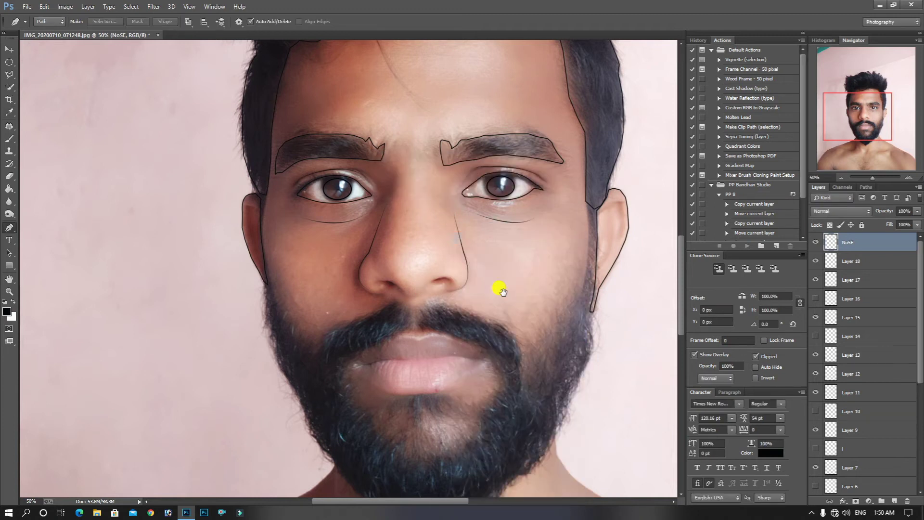
drag(500, 290, 487, 222)
drag(920, 364, 920, 467)
click(816, 467)
click(816, 467)
drag(920, 397, 919, 292)
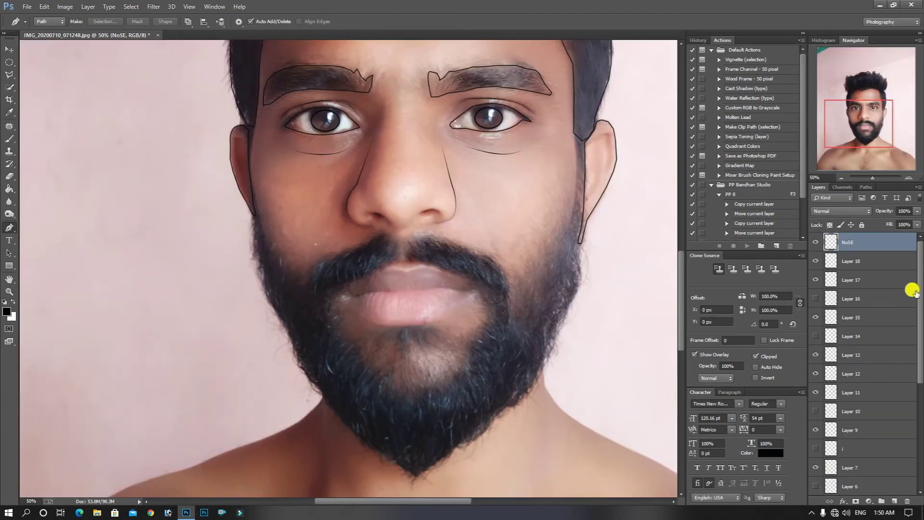
- Add a new layer and try tracing a closed Pen path around the image's left nostril
click(895, 502)
key(ctrl+plus)
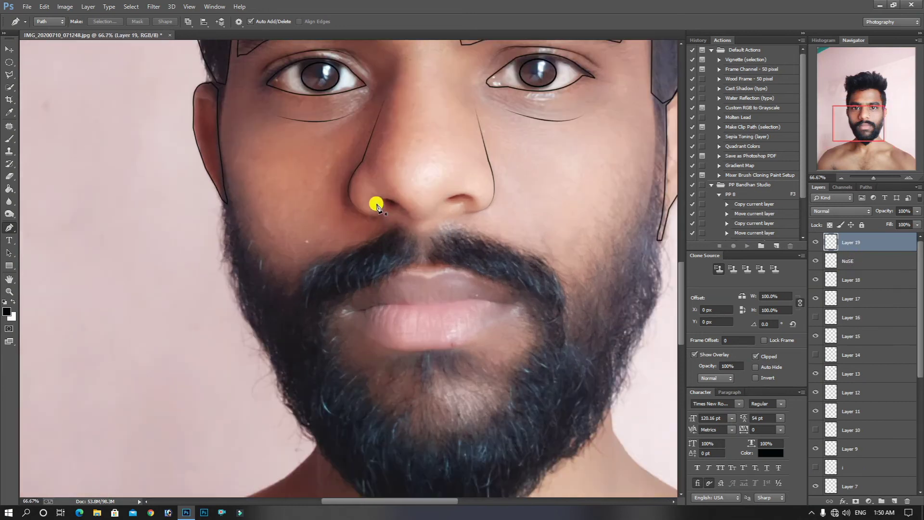
click(374, 200)
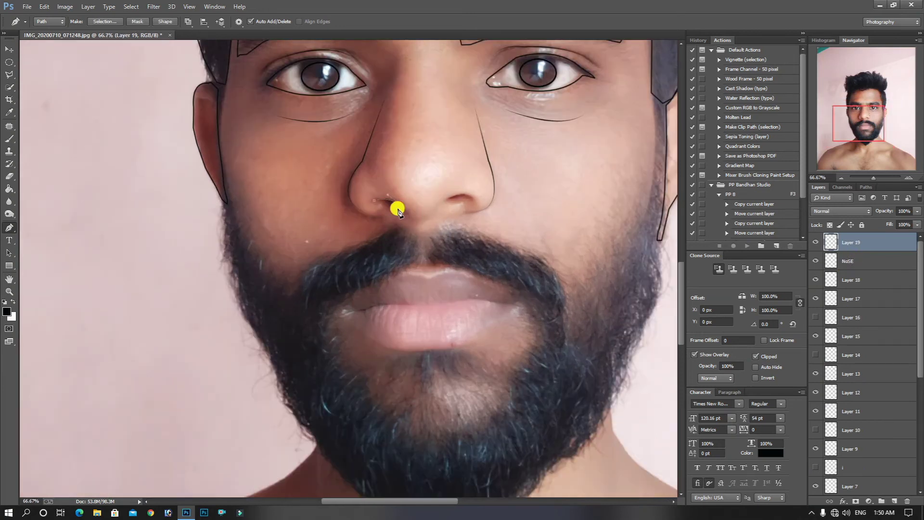
- Try filling the left nostril path and undo the fill
right_click(386, 204)
click(415, 260)
click(715, 134)
key(ctrl+z)
- Fill the left nostril path with black using a custom fill color
right_click(387, 205)
click(416, 260)
click(649, 143)
click(638, 167)
click(600, 270)
key(Return)
click(708, 135)
- Stroke the left nostril path with the Brush on another new layer
click(893, 502)
right_click(395, 209)
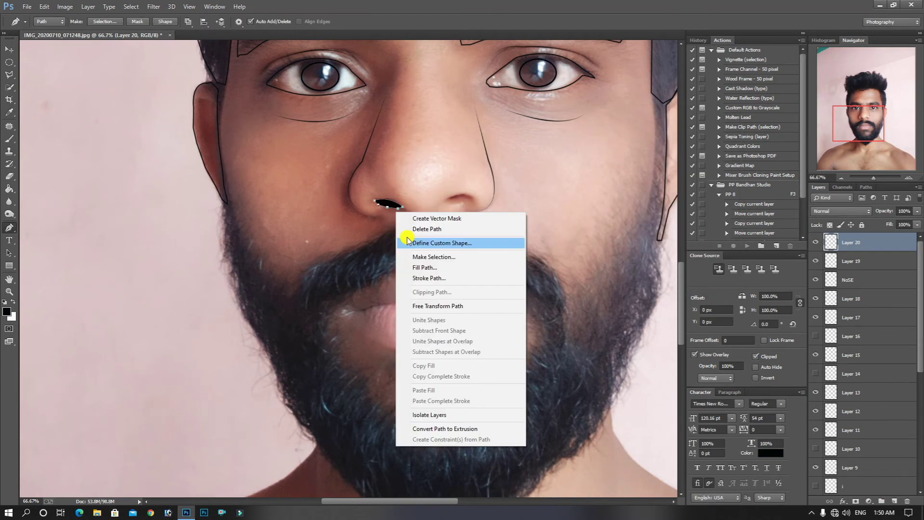
click(417, 277)
click(534, 172)
- Delete the nostril path and both nostril layers above NoSE
right_click(440, 193)
click(464, 210)
key(Delete)
key(Delete)
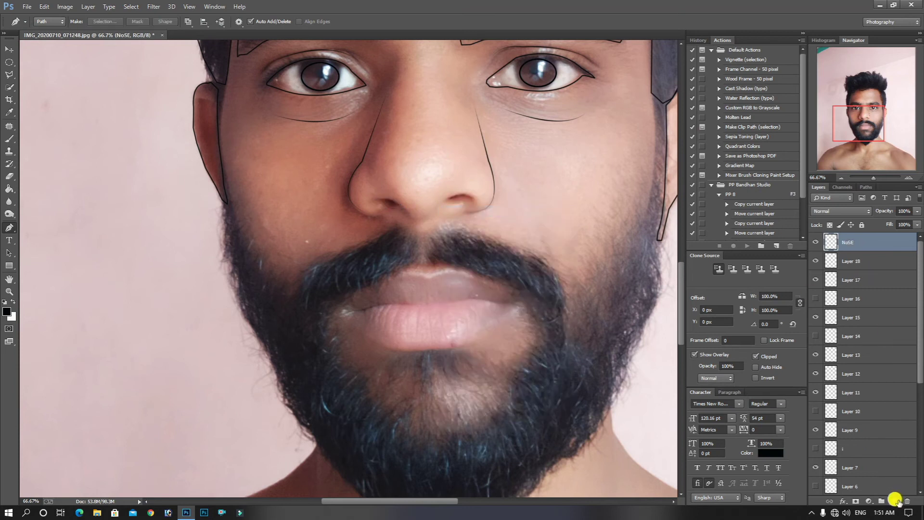
- On a new layer above NoSE, retrace the image's left nostril with a closed Pen path and fill it with black
click(895, 500)
key(ctrl+plus)
drag(432, 180, 446, 204)
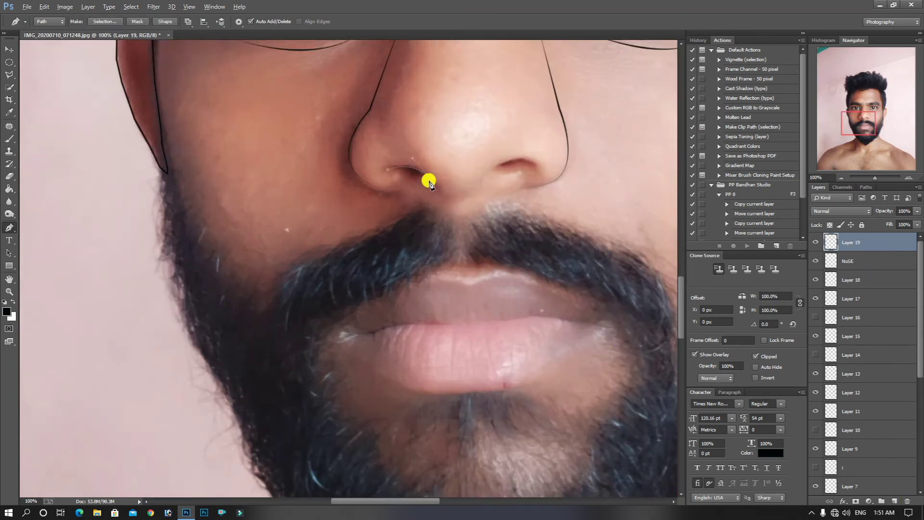
right_click(404, 172)
click(428, 229)
click(711, 131)
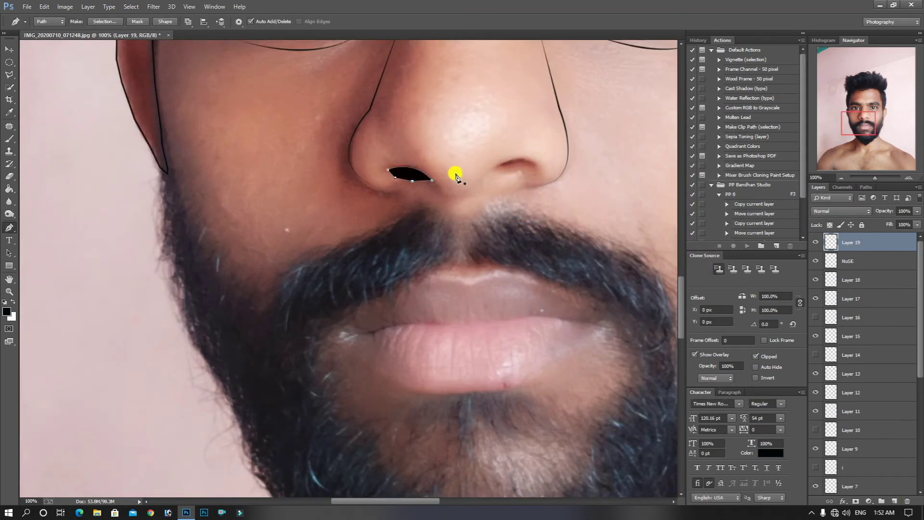
- Stroke the left nostril path with the Brush on a new layer and hide the filled Layer 19
click(894, 501)
right_click(417, 167)
click(435, 233)
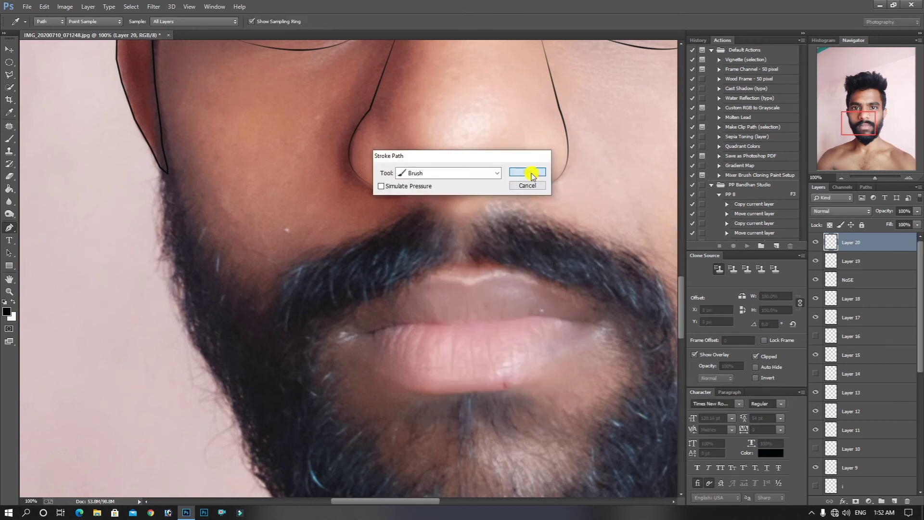
click(533, 173)
click(816, 261)
- On a new layer, trace the image's right nostril with a closed Pen path and fill it with black
click(895, 501)
drag(533, 165, 541, 185)
right_click(509, 174)
click(530, 222)
click(714, 129)
- Stroke the right nostril path with the Brush on a new layer, hide its fill layer and delete the path
click(896, 502)
right_click(514, 171)
click(540, 236)
click(533, 172)
click(815, 261)
right_click(527, 173)
click(552, 203)
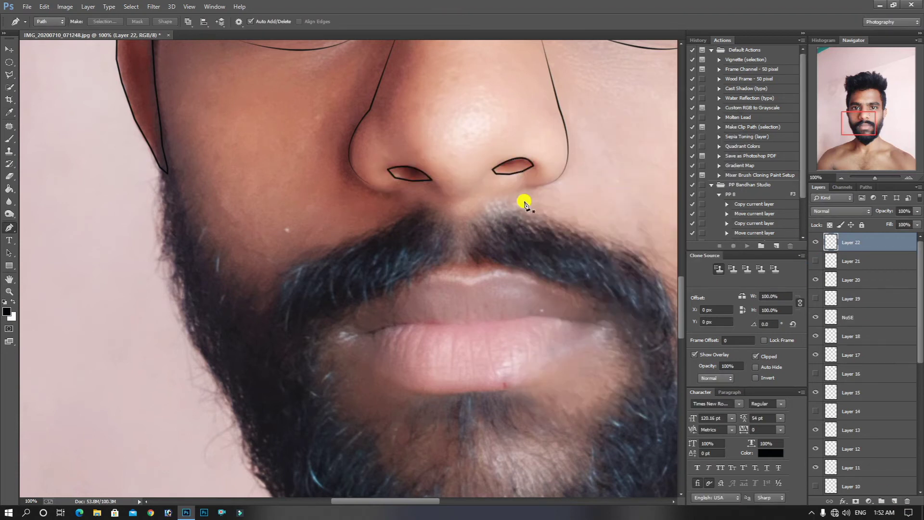
- Toggle the white Layer 8 on and off to examine the line art drawn so far without the photo
key(ctrl+minus)
key(ctrl+minus)
key(ctrl+minus)
key(ctrl+minus)
key(ctrl+minus)
scroll(821, 471, down, 5)
click(815, 468)
click(815, 467)
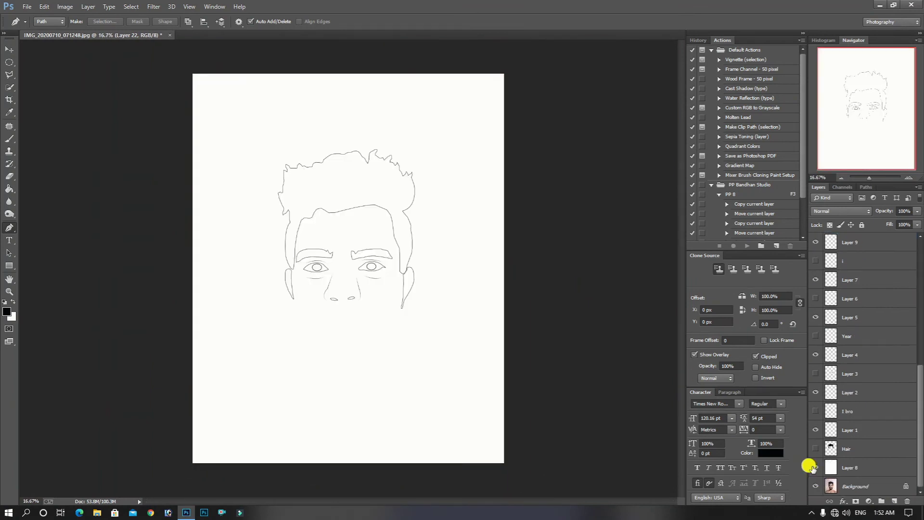
click(814, 468)
click(814, 468)
click(815, 467)
- Add a new layer at the top of the layer stack and name it Much
key(ctrl+plus)
key(ctrl+plus)
scroll(862, 356, up, 5)
click(894, 501)
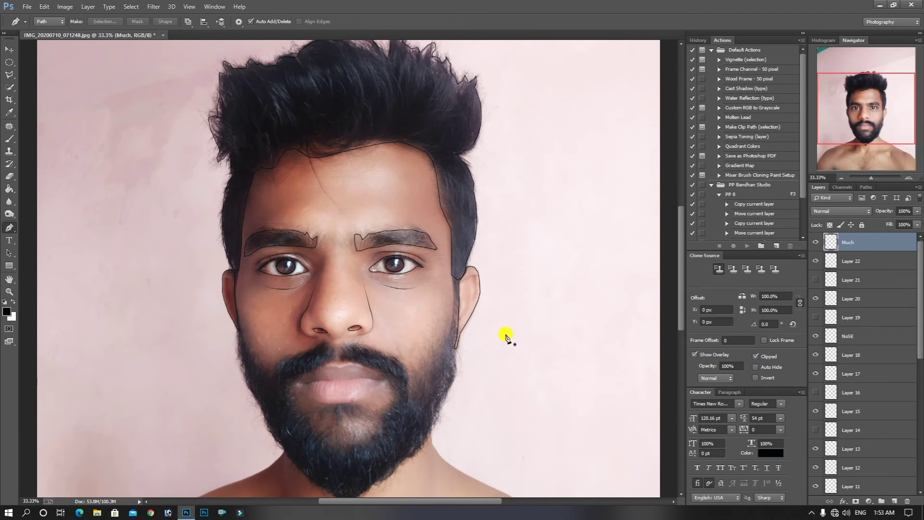
- Trace the image's left half of the mustache with a closed Pen path
key(ctrl+plus)
key(ctrl+plus)
drag(419, 372, 412, 50)
drag(239, 180, 235, 248)
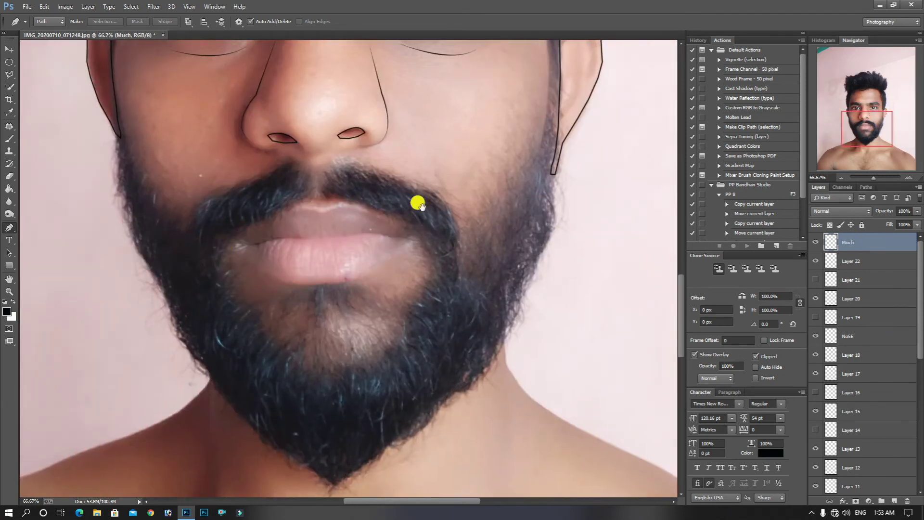
drag(418, 203, 413, 247)
click(214, 312)
click(220, 282)
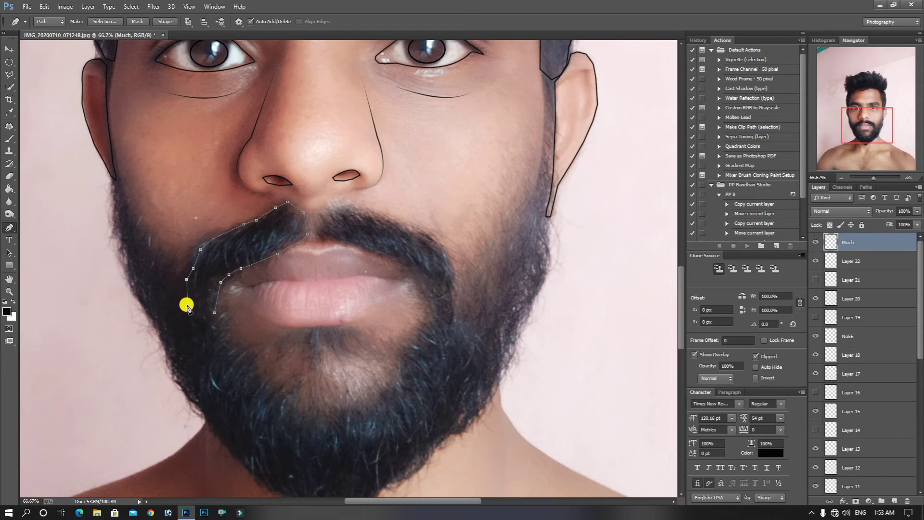
click(215, 314)
- Try to fill the left mustache path on the Much layer, and undo the attempt
right_click(221, 267)
click(262, 322)
click(715, 132)
right_click(292, 227)
click(292, 219)
key(ctrl+z)
- Fill the left mustache path with black (000000) using a custom fill color
right_click(293, 220)
click(321, 275)
click(650, 146)
click(636, 164)
click(489, 269)
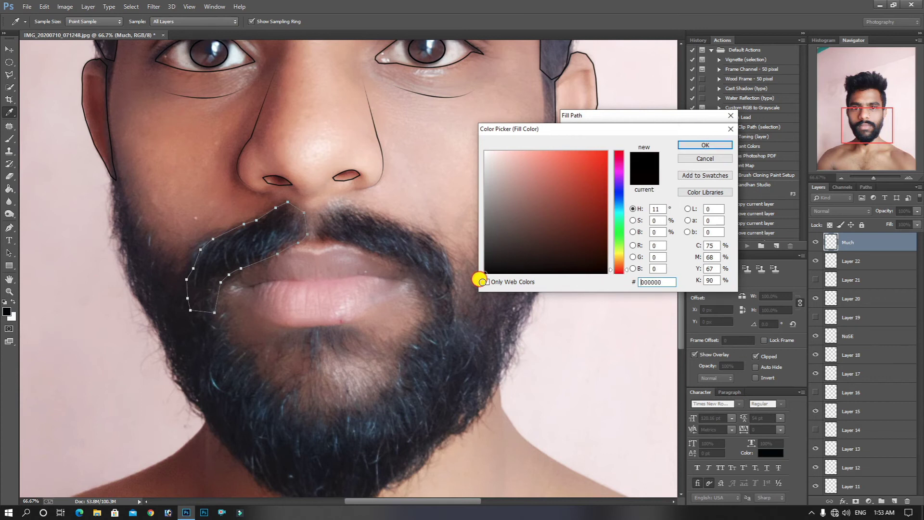
click(705, 145)
click(726, 132)
- Stroke the left mustache path with the Brush on a new layer above Much
click(894, 501)
right_click(284, 225)
click(319, 283)
click(533, 172)
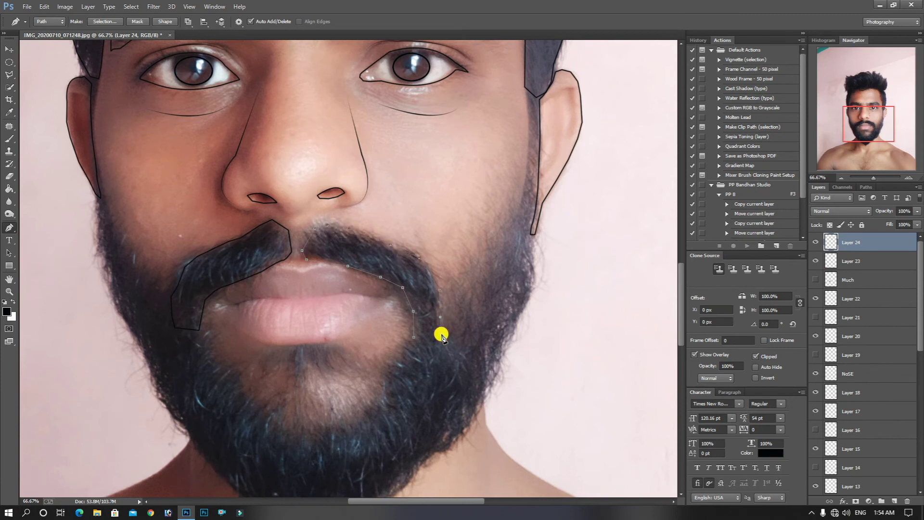
- Fill the closed Pen path around the image's right mustache half with black on Layer 24
right_click(424, 318)
click(461, 138)
click(717, 135)
- Stroke the right mustache path with the Brush on a new layer and hide the filled Layer 24
click(895, 501)
right_click(405, 282)
click(429, 102)
click(429, 102)
click(532, 171)
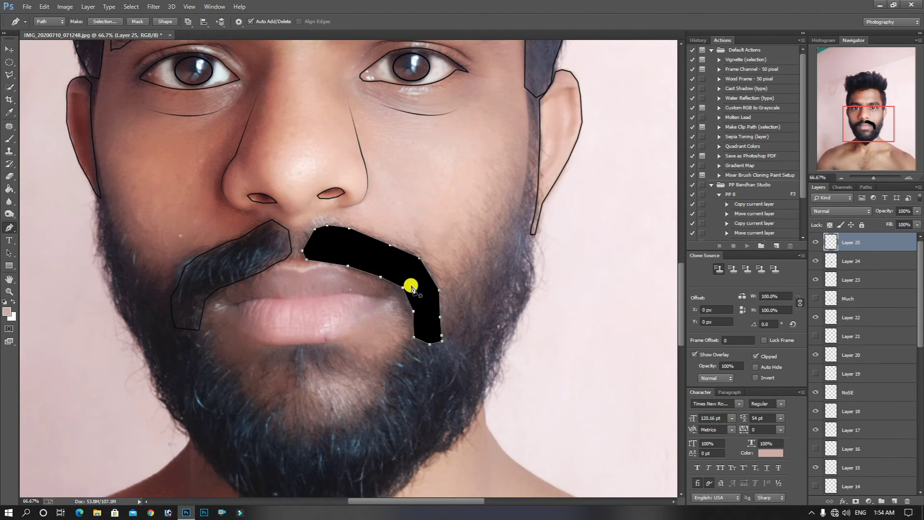
click(815, 242)
click(815, 261)
right_click(396, 259)
click(815, 242)
right_click(413, 260)
click(433, 303)
click(529, 170)
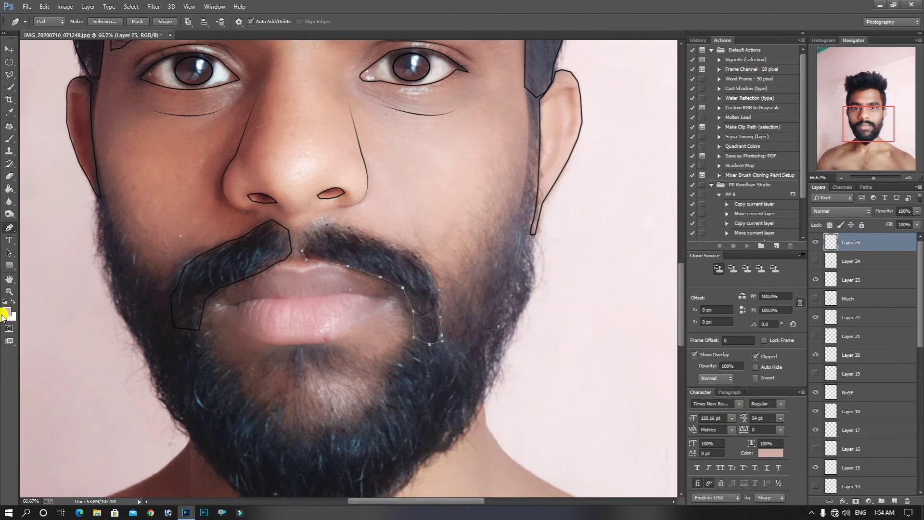
- Set the foreground color to black and stroke the right mustache path again with the Brush on Layer 25
click(7, 312)
click(488, 272)
click(705, 145)
right_click(407, 242)
click(435, 294)
click(527, 171)
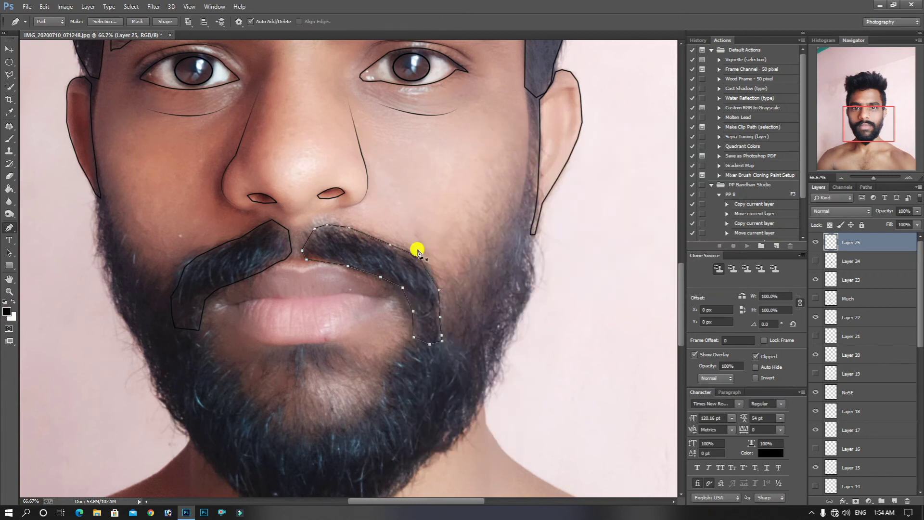
right_click(406, 242)
click(436, 294)
click(527, 172)
key(Return)
- Examine the mustache outlines against white by switching Layer 8 on and off
key(ctrl+minus)
key(ctrl+minus)
key(ctrl+minus)
scroll(890, 380, down, 10)
click(815, 467)
click(815, 467)
scroll(901, 353, up, 10)
- On a new layer, trace the beard's inner edge with the Pen from the left sideburn around the chin toward the right ear
click(895, 501)
key(ctrl+plus)
key(ctrl+plus)
drag(346, 297, 366, 279)
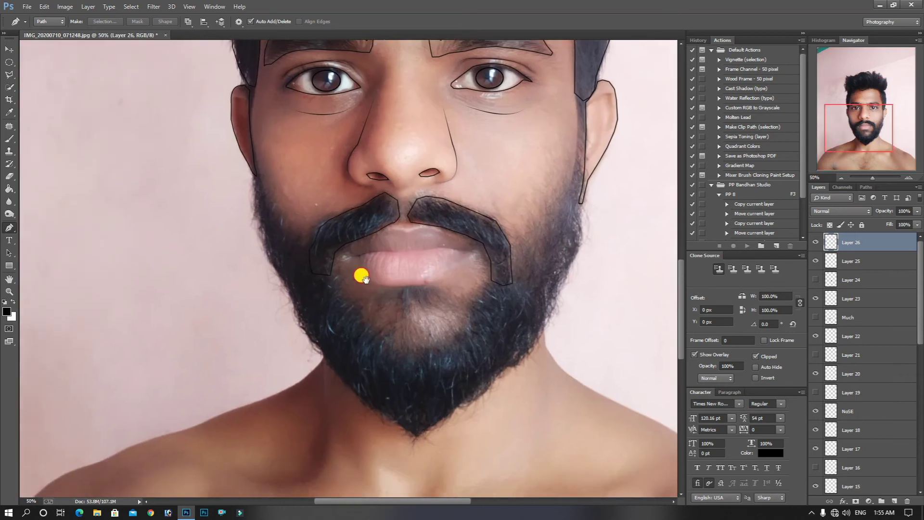
click(259, 177)
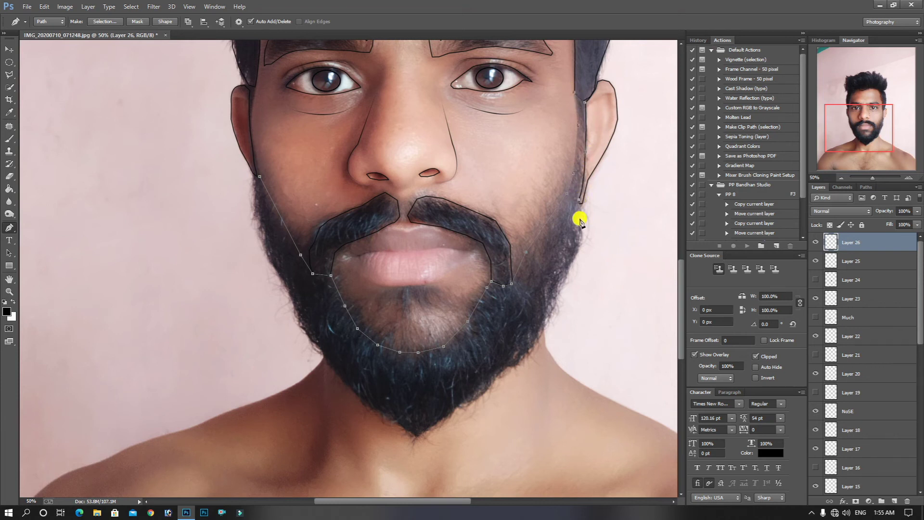
scroll(556, 298, down, 5)
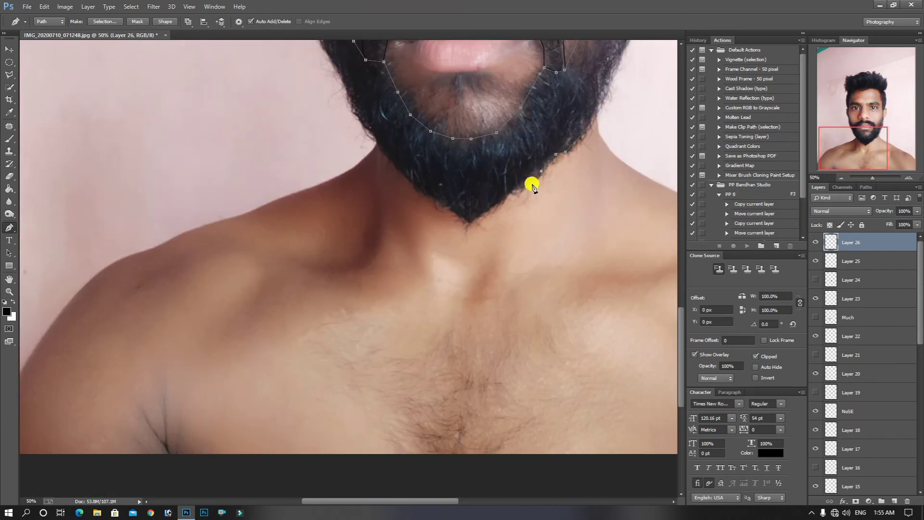
- Continue the Pen path along the beard's outer edge from the chin tip up to the left sideburn and close it
click(465, 218)
click(434, 200)
click(401, 171)
click(377, 143)
click(358, 120)
drag(358, 120, 424, 276)
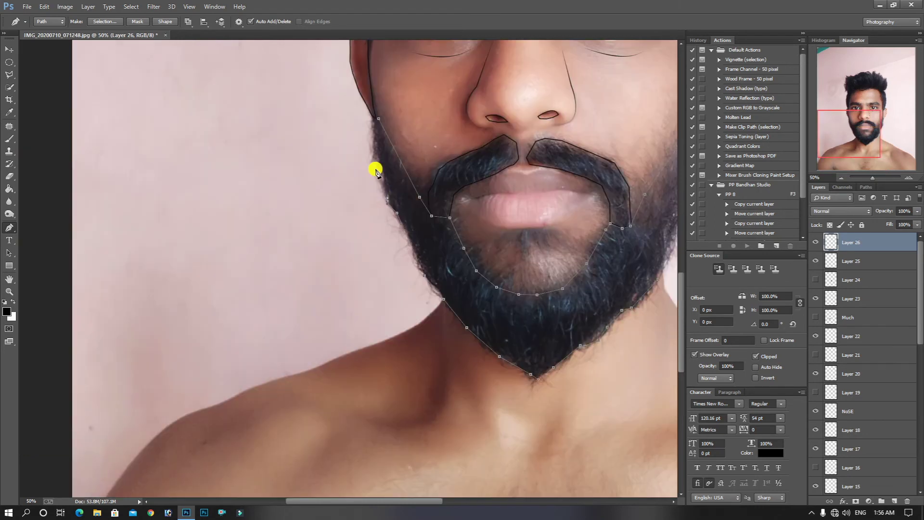
click(379, 129)
- Fill the closed beard path with black on Layer 26
right_click(390, 155)
click(431, 221)
click(714, 135)
- Stroke the beard path with the Brush on a new layer, hide the filled Layer 26 and delete the path
drag(495, 206, 346, 211)
click(892, 501)
right_click(524, 227)
click(557, 296)
click(524, 172)
click(815, 261)
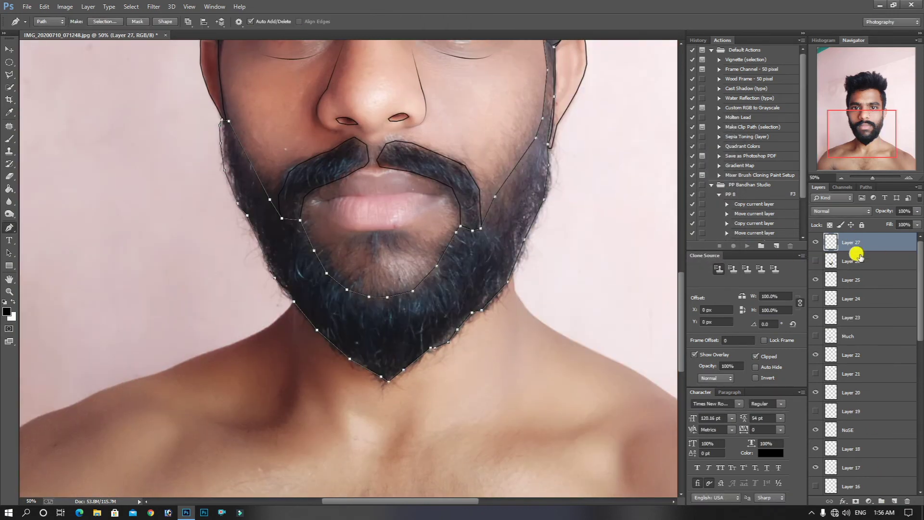
right_click(435, 209)
click(467, 232)
- Toggle the white Layer 8 on and off to examine the whole face drawing with the beard outline
key(ctrl+minus)
key(ctrl+minus)
scroll(828, 427, down, 10)
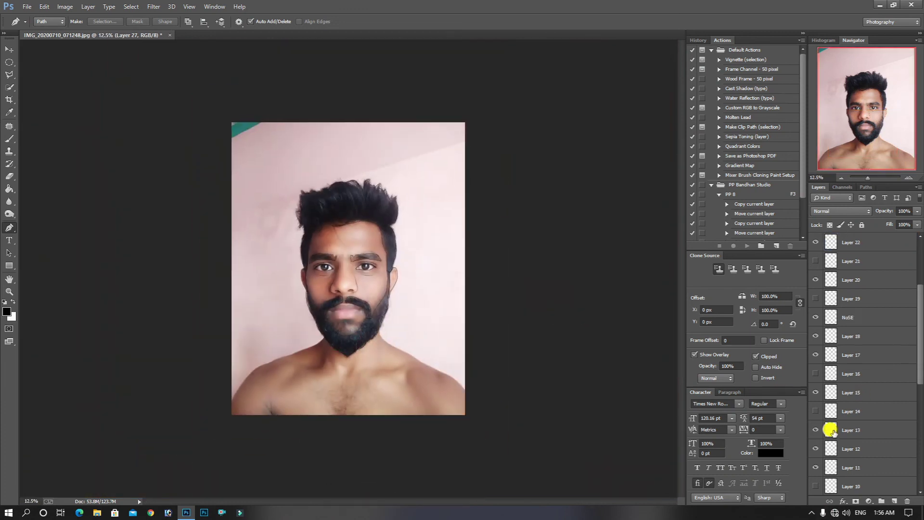
click(813, 468)
click(814, 469)
click(814, 468)
click(814, 468)
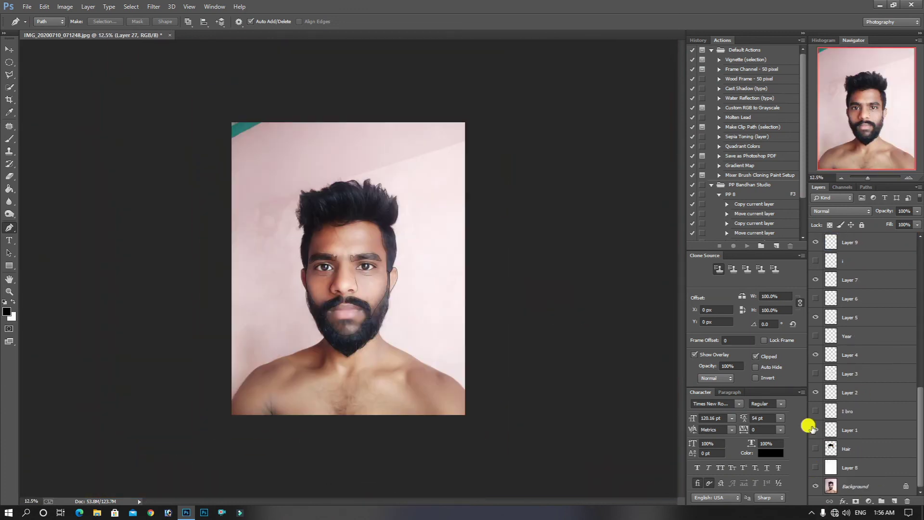
scroll(835, 412, up, 10)
- Add a new layer above the beard outline and name it Lower lIPS
key(ctrl+plus)
key(ctrl+plus)
key(ctrl+plus)
scroll(386, 336, down, 2)
click(895, 501)
double_click(850, 241)
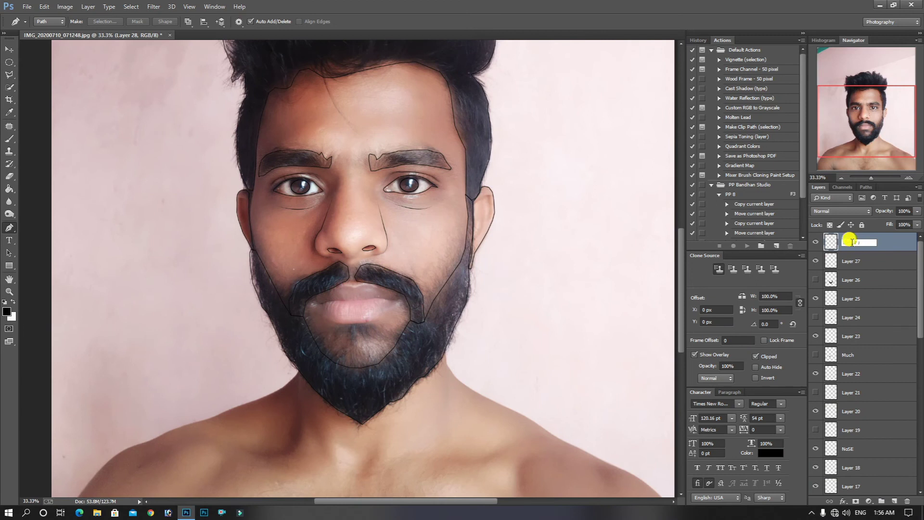
text(Lower lIPS)
key(Return)
- Trace the lower lip with a closed Pen path from one mouth corner to the other and back
key(ctrl+plus)
key(ctrl+plus)
scroll(317, 332, down, 3)
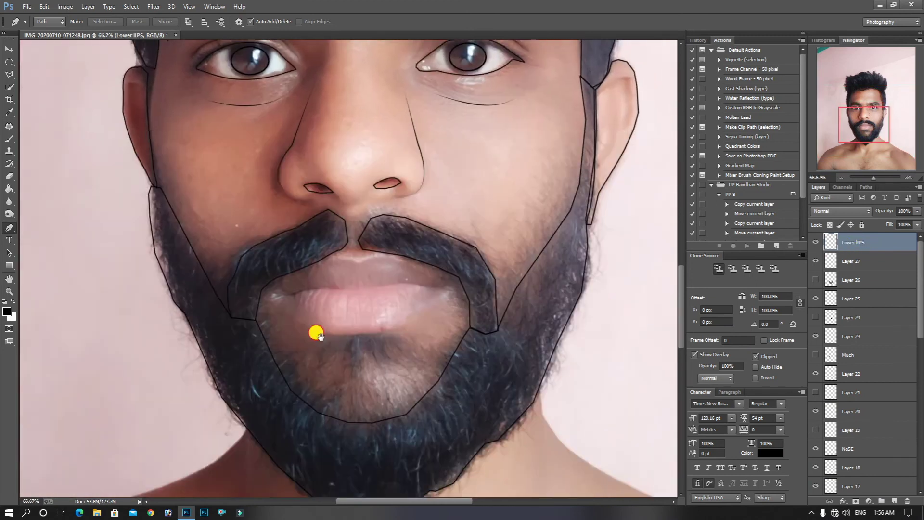
click(271, 289)
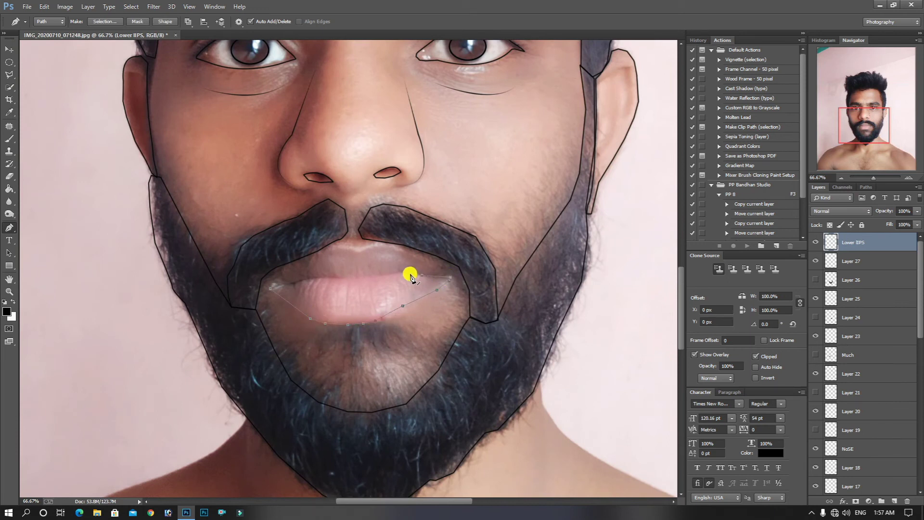
click(372, 278)
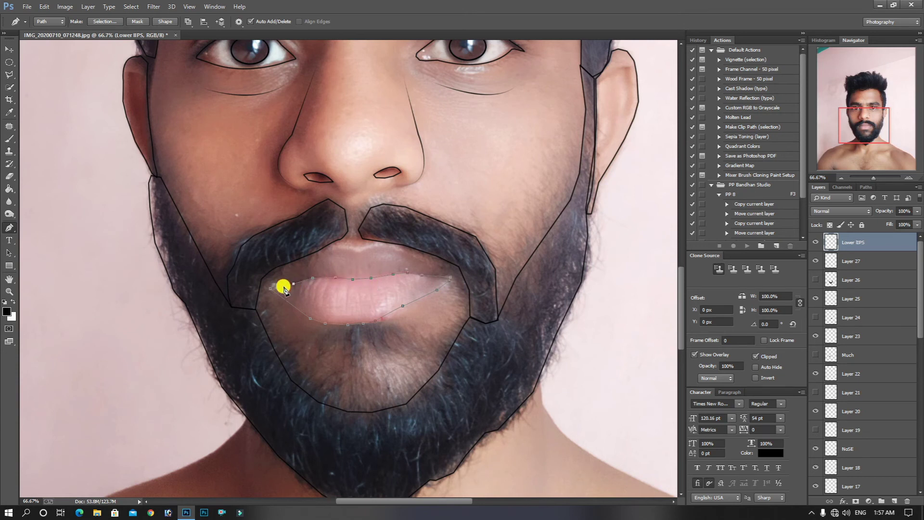
- Fill the lower lip path with a custom pink sampled from the lower lip in the photo
right_click(360, 283)
click(390, 101)
click(648, 143)
click(627, 170)
click(359, 284)
click(703, 146)
click(714, 134)
- Try stroking the lower lip path with the Brush, and set the foreground color to black
right_click(491, 303)
click(466, 175)
click(528, 169)
click(7, 312)
click(604, 272)
click(692, 146)
right_click(441, 292)
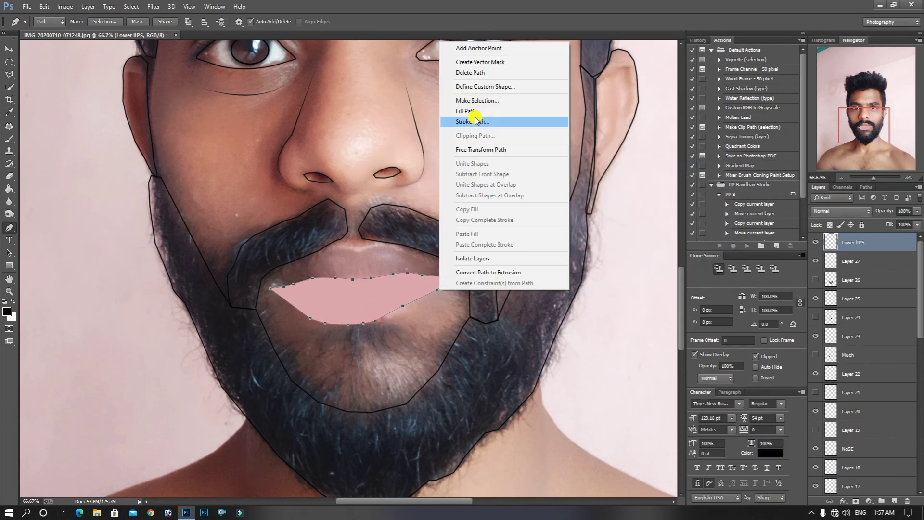
click(475, 121)
click(529, 186)
- Stroke the lower lip path with the Brush on a new layer, remove the path, and hide the Lower lIPS fill layer
click(894, 501)
right_click(373, 281)
click(408, 114)
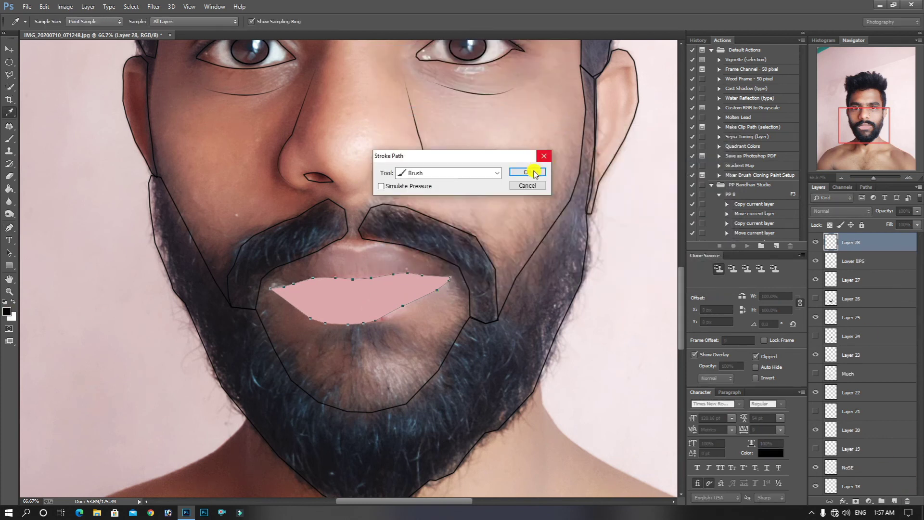
click(535, 173)
right_click(465, 283)
click(496, 66)
scroll(492, 306, up, 2)
click(816, 261)
- Add a new layer above the lower lip outline and name it Upar Lips
scroll(479, 336, up, 1)
click(895, 501)
double_click(851, 242)
text(Upar Lips)
key(Return)
- Trace the upper lip with a closed Pen path, following its upper edge and returning along the line between the lips
key(ctrl+plus)
click(232, 376)
click(265, 342)
click(308, 324)
drag(361, 322, 380, 332)
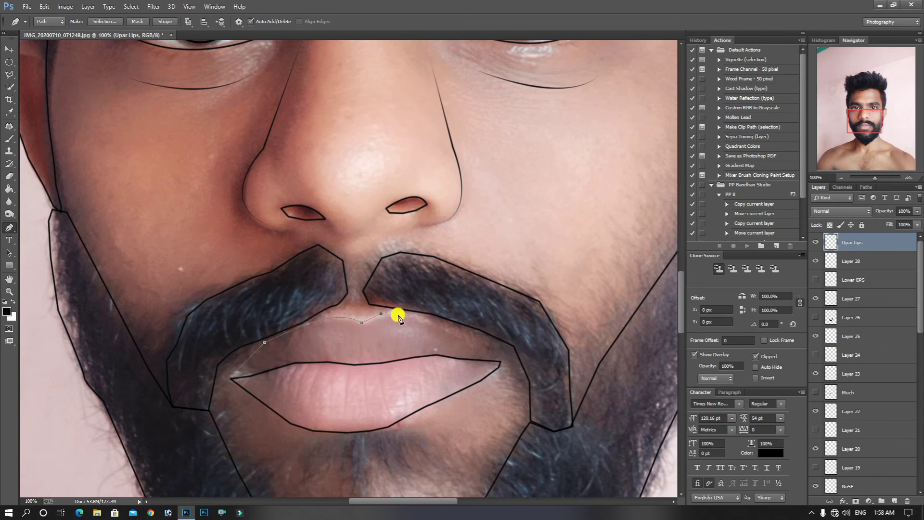
alt+click(441, 327)
drag(501, 360, 437, 355)
click(295, 363)
click(233, 378)
- Fill the upper lip path with a custom brownish pink sampled from the upper lip in the photo
right_click(299, 352)
click(361, 172)
click(667, 143)
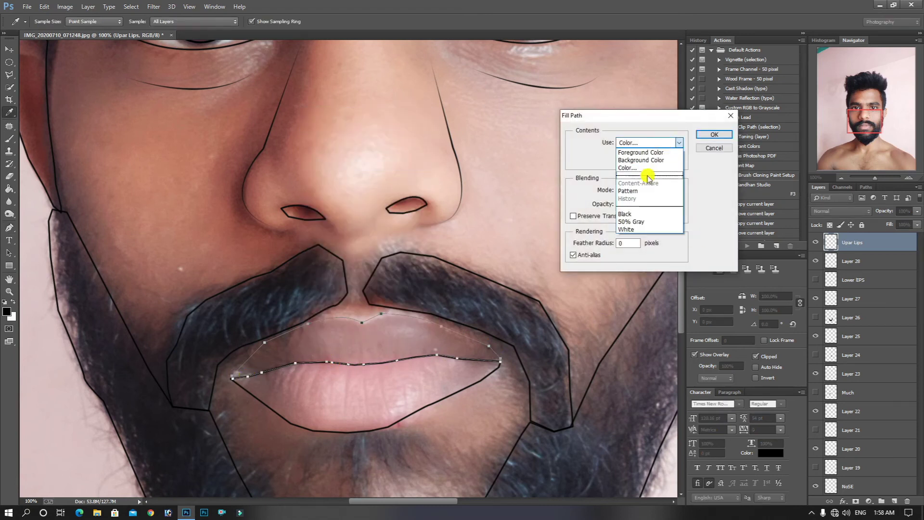
click(648, 168)
click(378, 324)
click(720, 139)
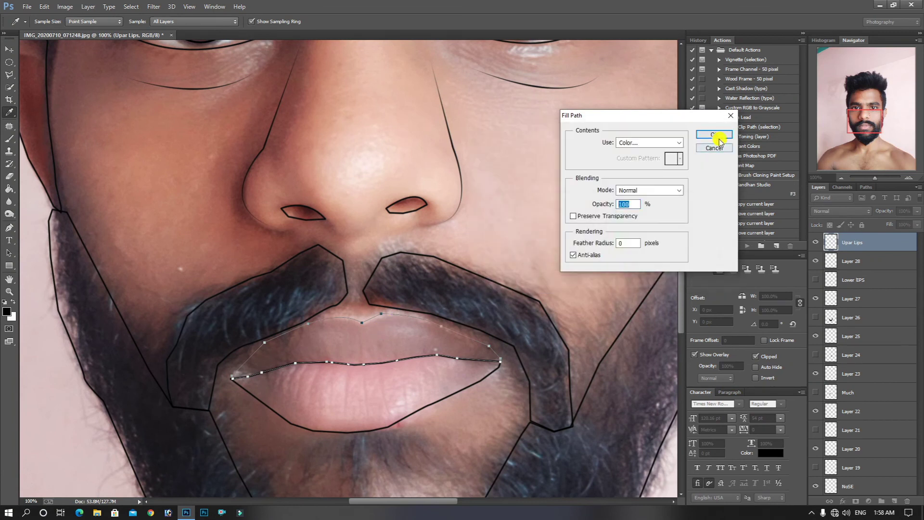
click(718, 138)
- Stroke the upper lip path with the Brush on a new layer, hide the Upar Lips fill layer, and delete the path
click(895, 501)
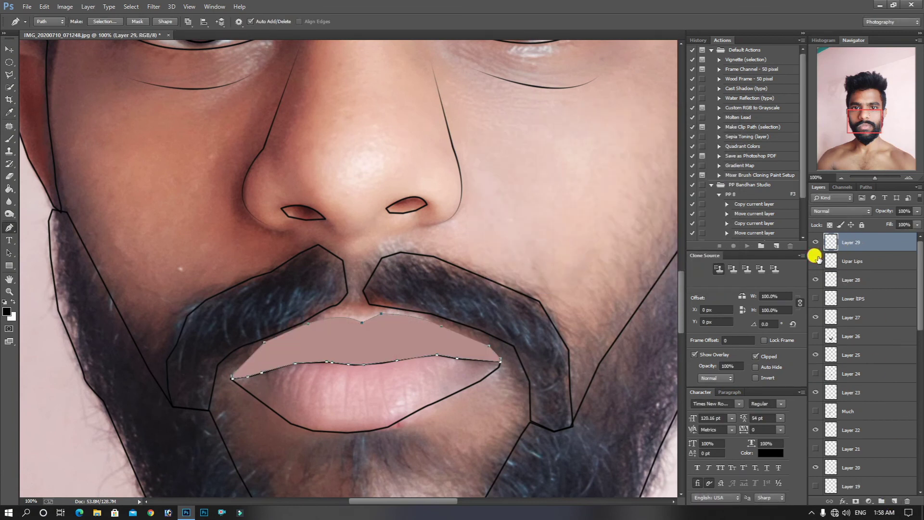
click(815, 260)
right_click(411, 339)
click(469, 233)
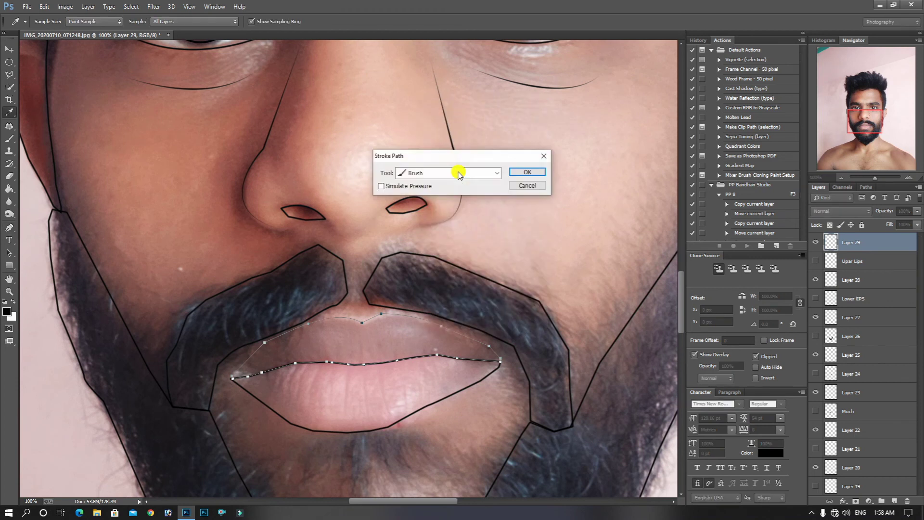
click(526, 172)
right_click(471, 333)
click(501, 107)
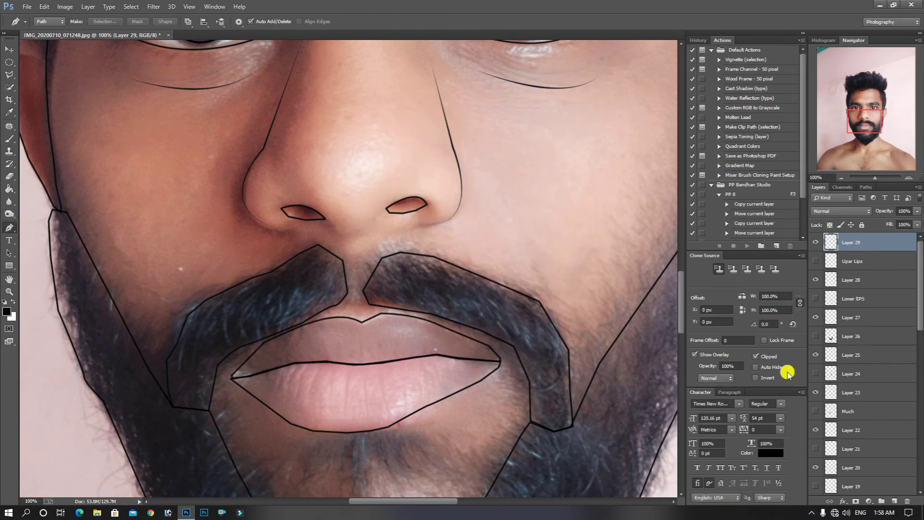
- Check the overall line drawing against the white Layer 8, and hide that layer again
key(ctrl+minus)
key(ctrl+minus)
key(ctrl+minus)
scroll(867, 385, down, 10)
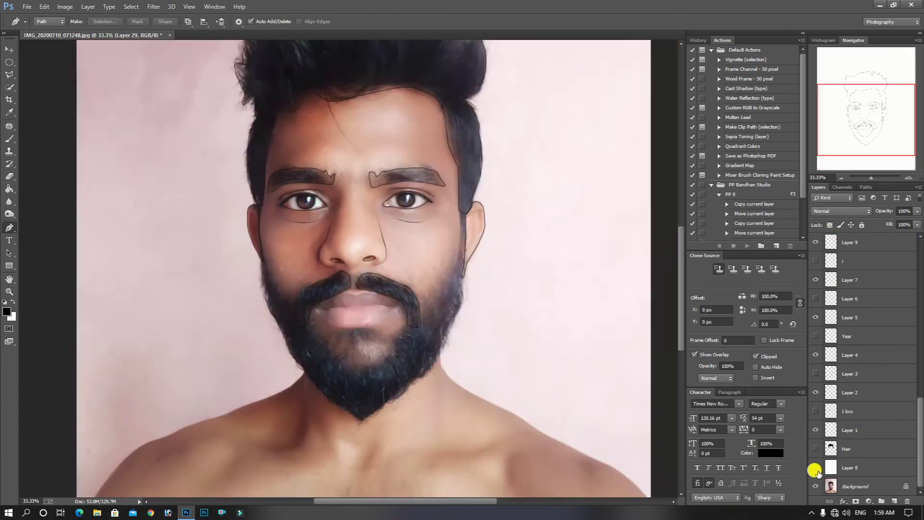
key(ctrl+minus)
key(ctrl+minus)
click(816, 468)
key(ctrl+plus)
key(ctrl+plus)
scroll(849, 445, up, 10)
scroll(849, 441, down, 10)
click(816, 468)
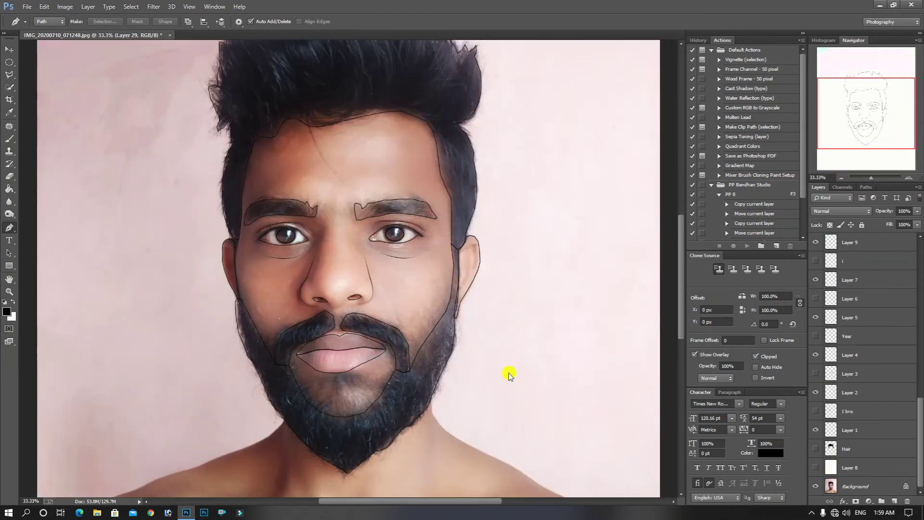
- Add a new layer and trace the hair patch below the lower lip with a closed, jagged Pen path
key(ctrl+plus)
key(ctrl+plus)
drag(404, 344, 528, 137)
scroll(829, 277, up, 10)
click(894, 501)
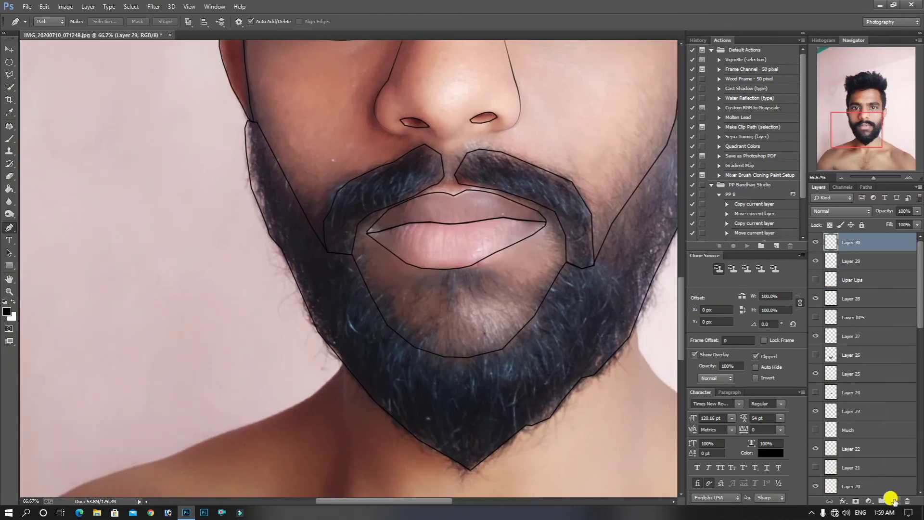
click(426, 270)
click(416, 285)
click(412, 299)
click(417, 298)
click(424, 292)
click(434, 287)
click(444, 287)
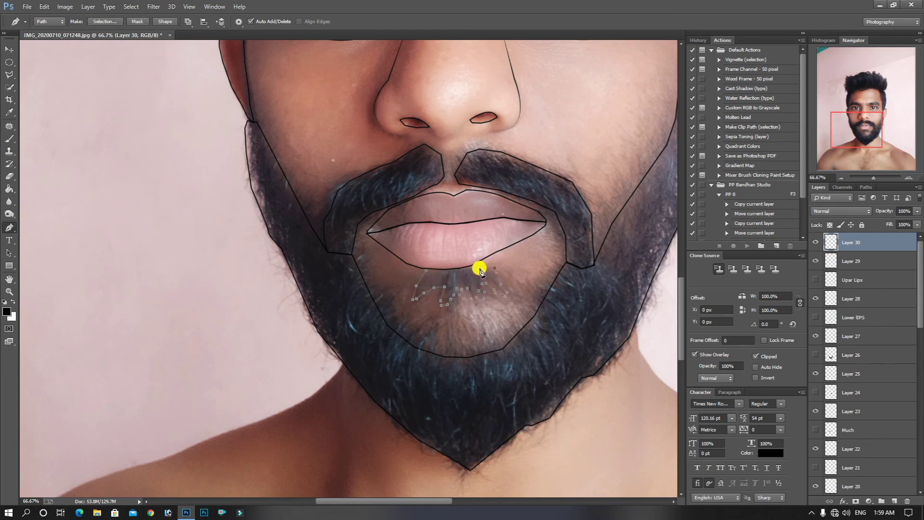
click(435, 271)
click(427, 271)
- Fill the path of the hair patch below the lip with a custom black
right_click(459, 276)
click(487, 98)
click(647, 143)
click(633, 167)
click(487, 269)
key(Return)
key(Return)
- Stroke the hair patch path on a new layer, hide its black fill layer, and dismiss the path
click(894, 501)
right_click(478, 276)
key(Escape)
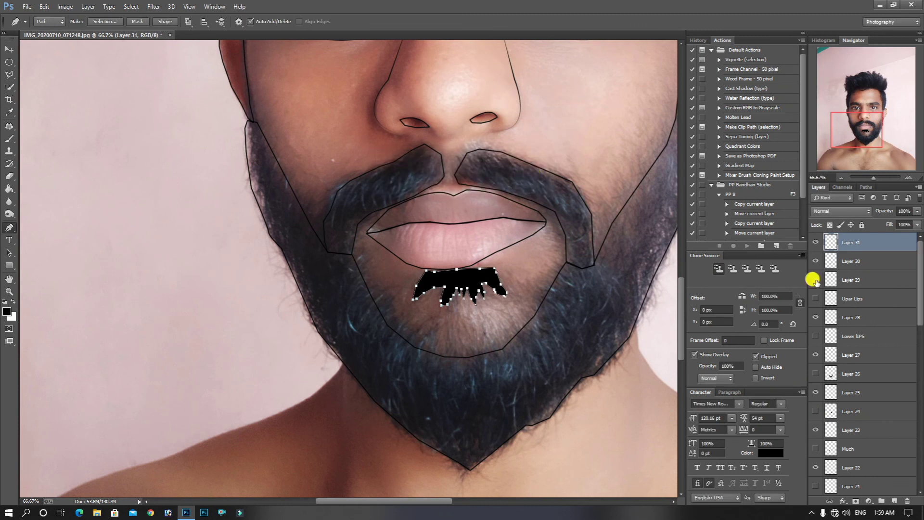
click(816, 261)
right_click(465, 282)
click(499, 113)
key(Return)
key(Return)
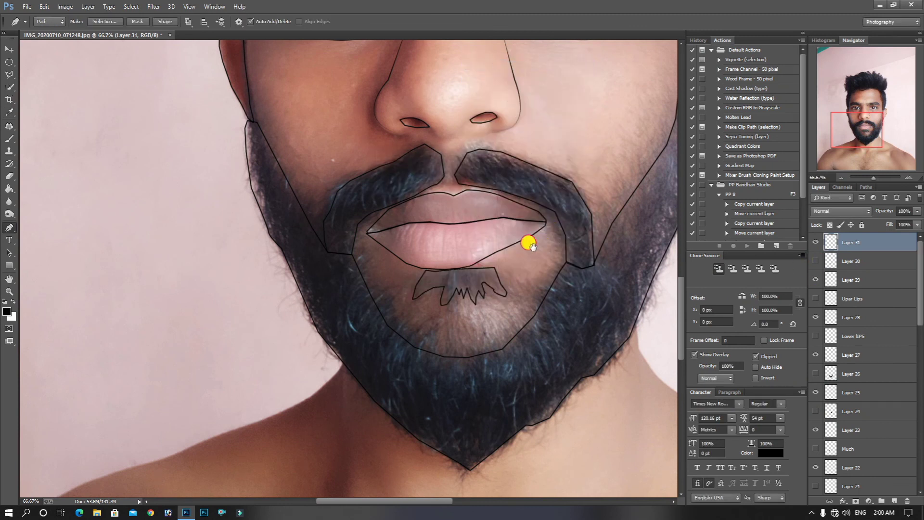
- Add a new layer and trace the thin hair strand hanging over the forehead with the Pen, stepping back misplaced points
scroll(534, 245, down, 1)
drag(862, 126, 862, 106)
drag(876, 278, 877, 306)
click(816, 243)
click(816, 243)
mouse_move(528, 337)
mouse_down()
mouse_move(518, 293)
mouse_move(533, 351)
mouse_up()
click(885, 243)
click(894, 501)
click(351, 144)
drag(390, 212, 417, 232)
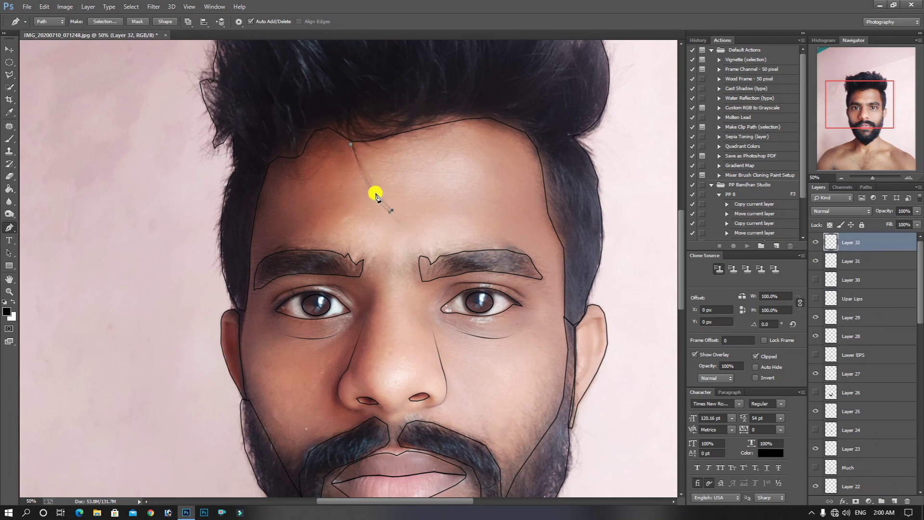
click(352, 146)
key(ctrl+alt+z)
key(ctrl+alt+z)
key(ctrl+alt+z)
- Fill the path of the forehead hair strand
right_click(352, 146)
click(377, 212)
click(708, 136)
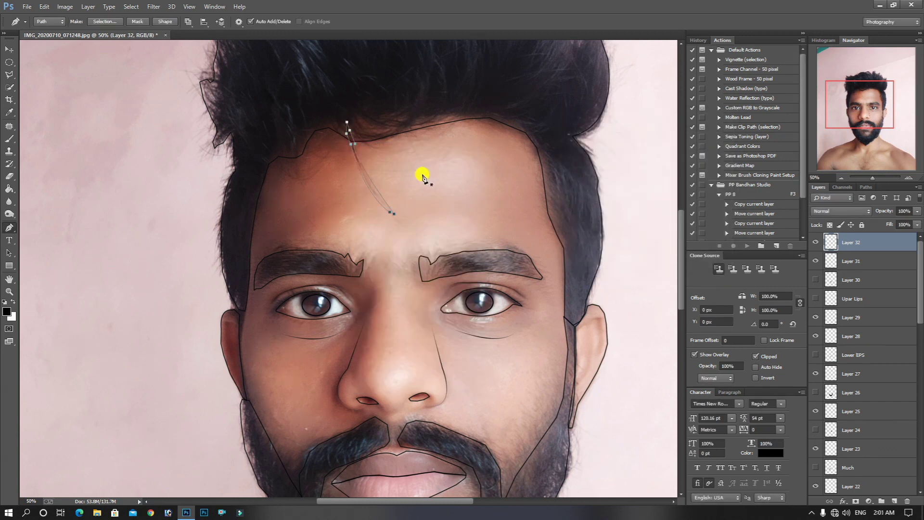
- Stroke the forehead strand path on a new layer, hide its fill layer Layer 32, and delete the path
right_click(375, 195)
click(895, 501)
right_click(377, 192)
click(410, 270)
click(528, 174)
click(815, 261)
right_click(431, 204)
click(457, 221)
- View the whole portrait and toggle the white Layer 8 to check the outlines
key(ctrl+minus)
key(ctrl+minus)
key(ctrl+minus)
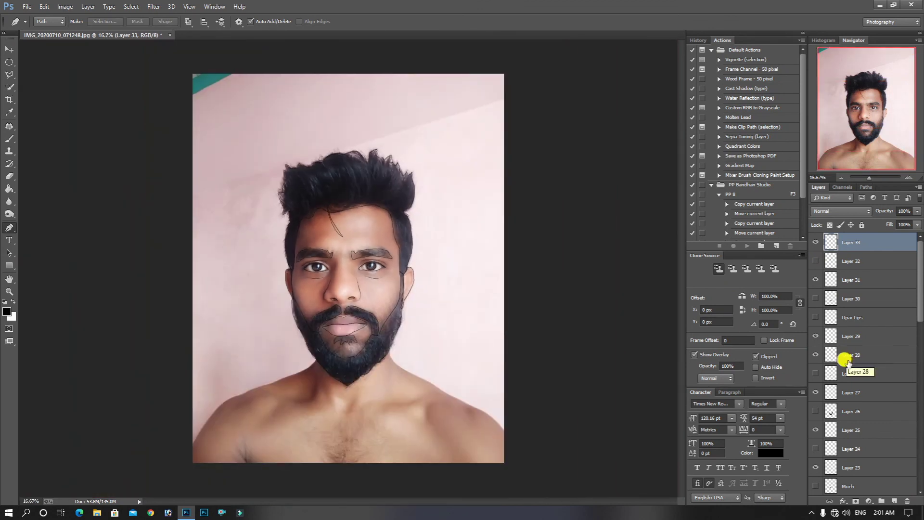
scroll(848, 362, down, 10)
click(815, 468)
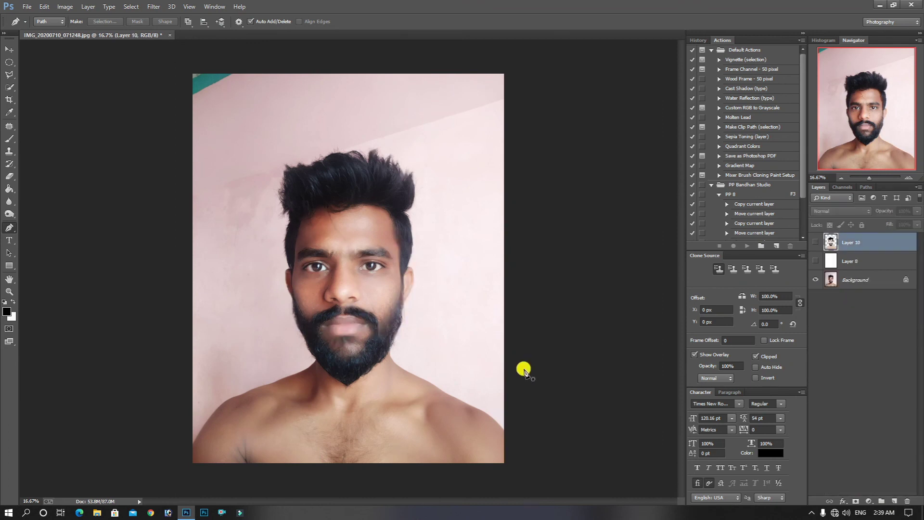
- Make the white Layer 8 and the portrait Layer 10 above it visible
drag(815, 261, 814, 243)
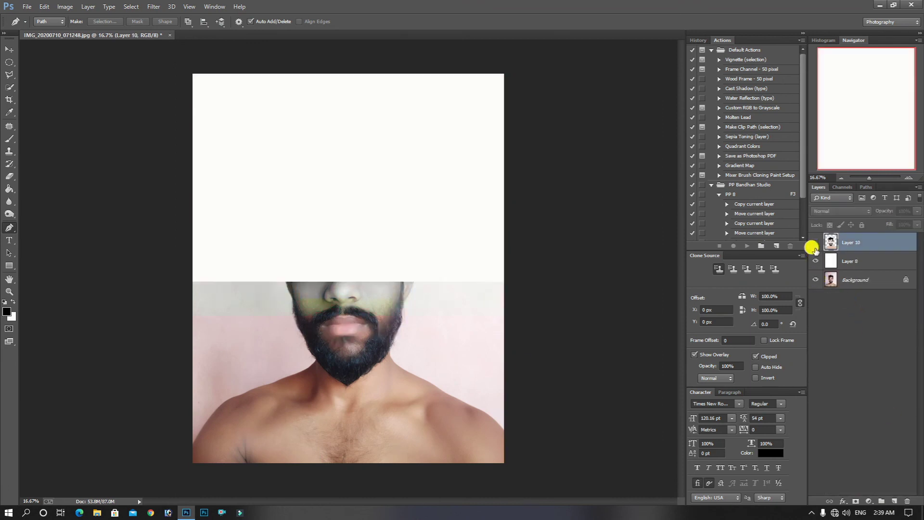